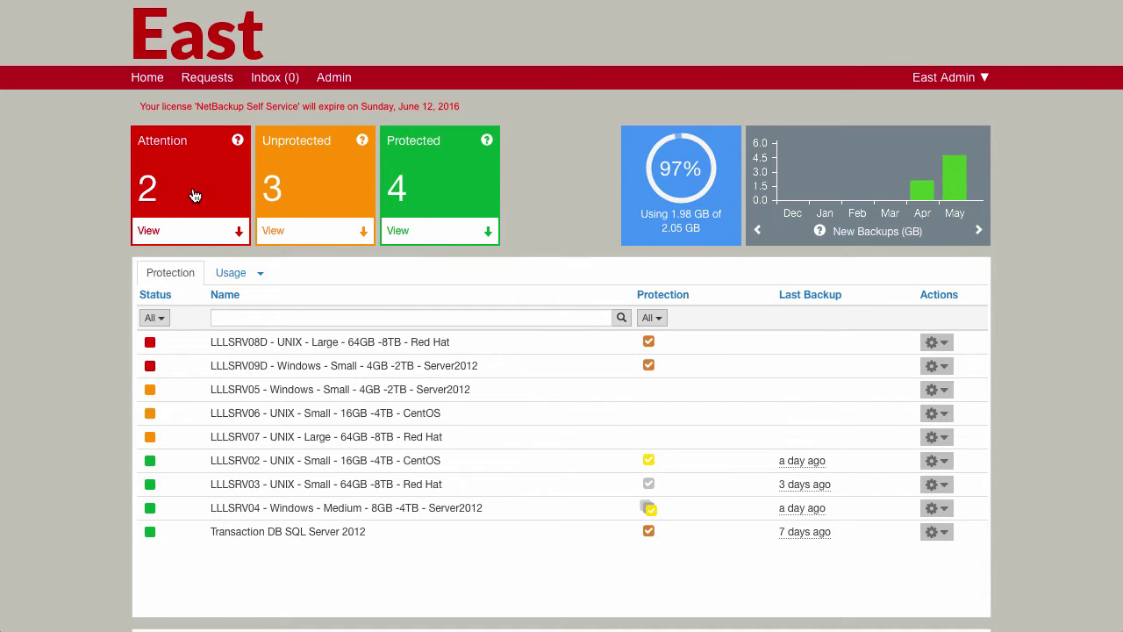
Check the meaning of the status tiles, filter the computer list to Attention, and reset the status filter to All.
mouse_move(196, 199)
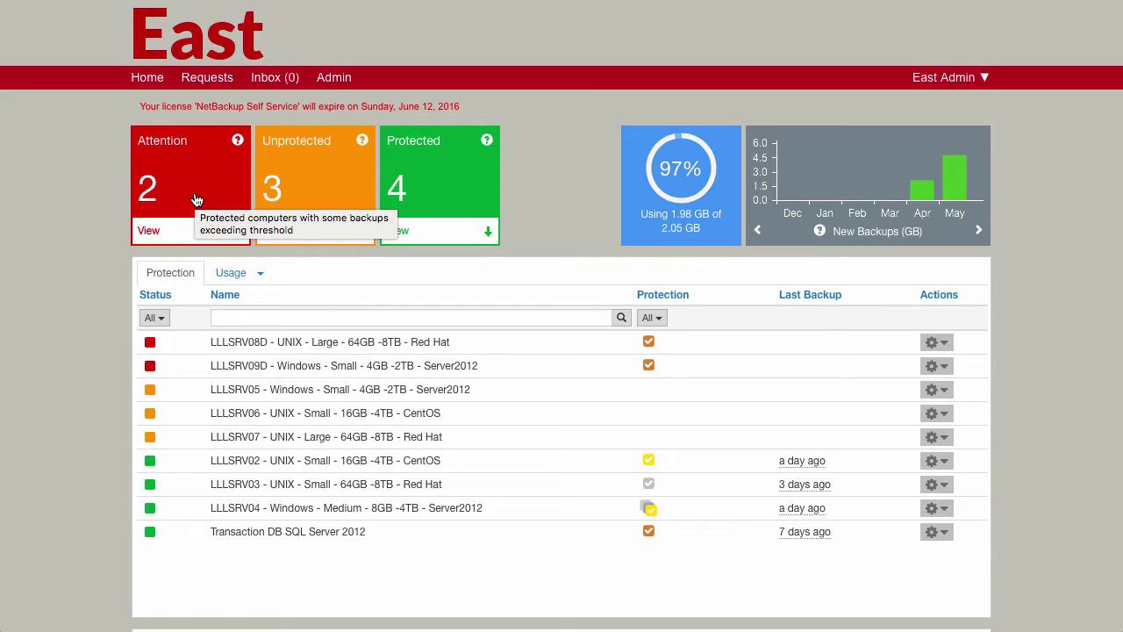
mouse_move(433, 198)
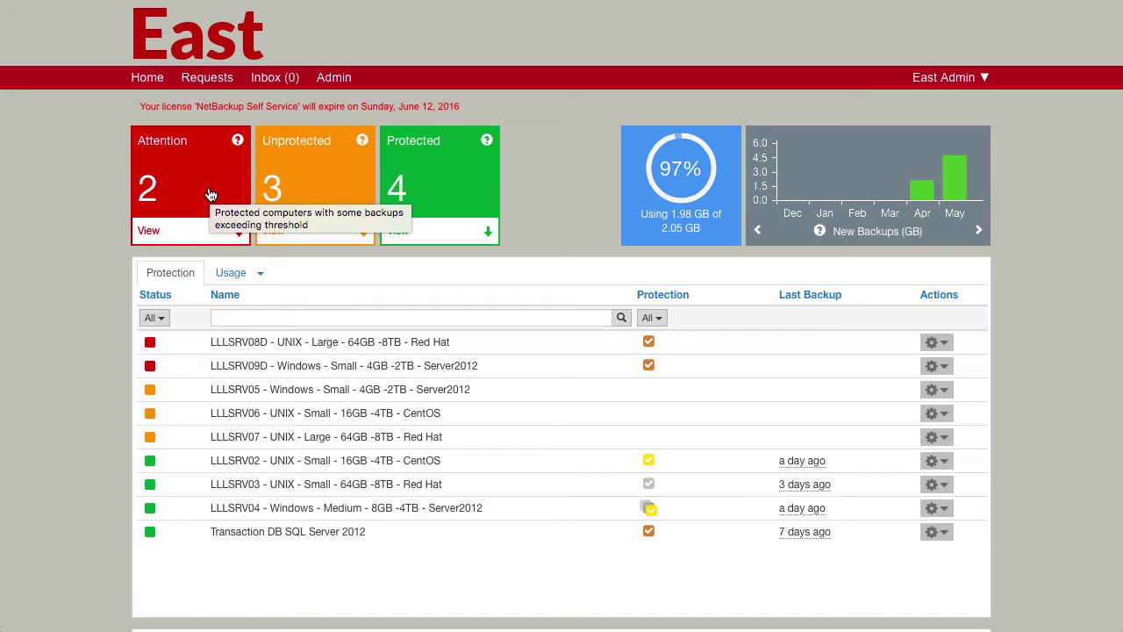
mouse_move(328, 192)
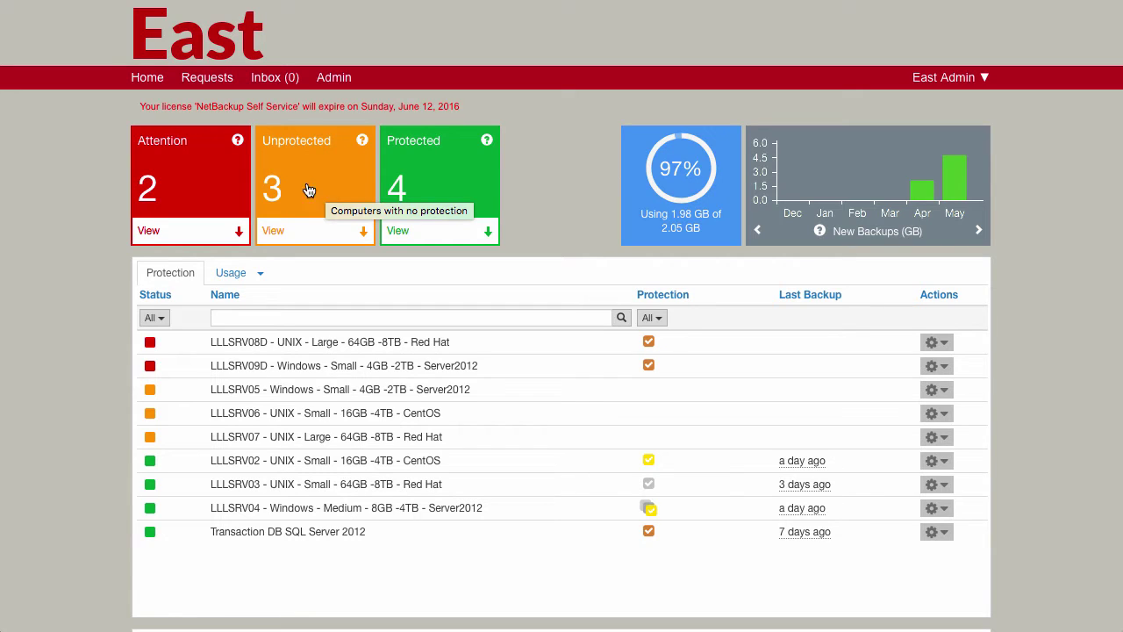
click(197, 193)
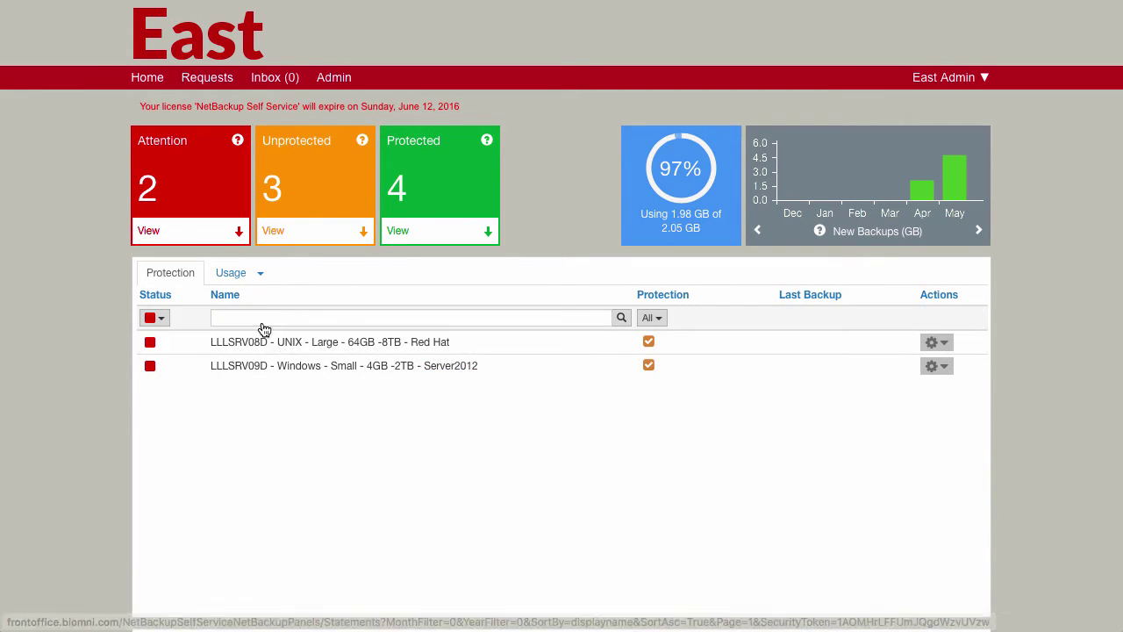
click(163, 319)
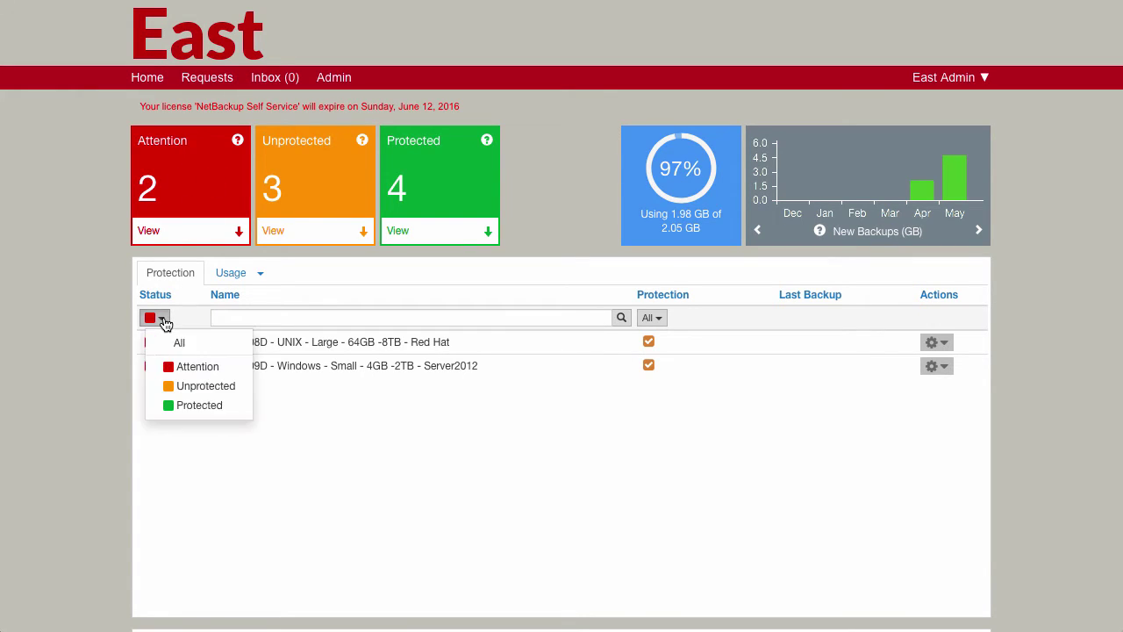
click(177, 340)
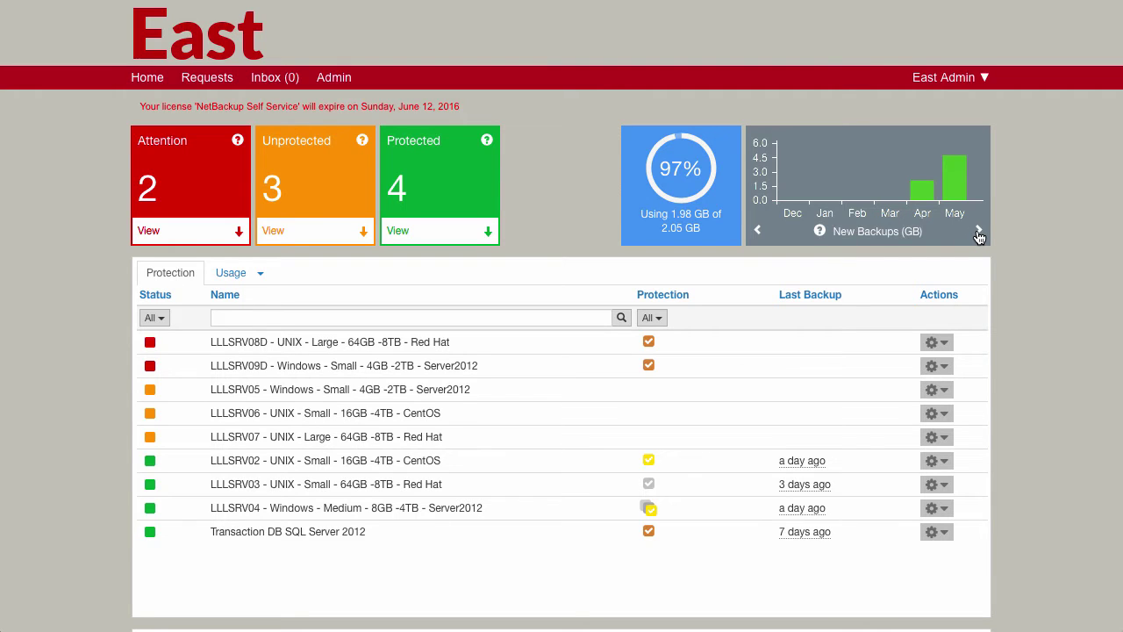
Browse the capacity charts from Average Consumed Capacity to Total Consumed Capacity and show the explanation of the latter.
click(979, 232)
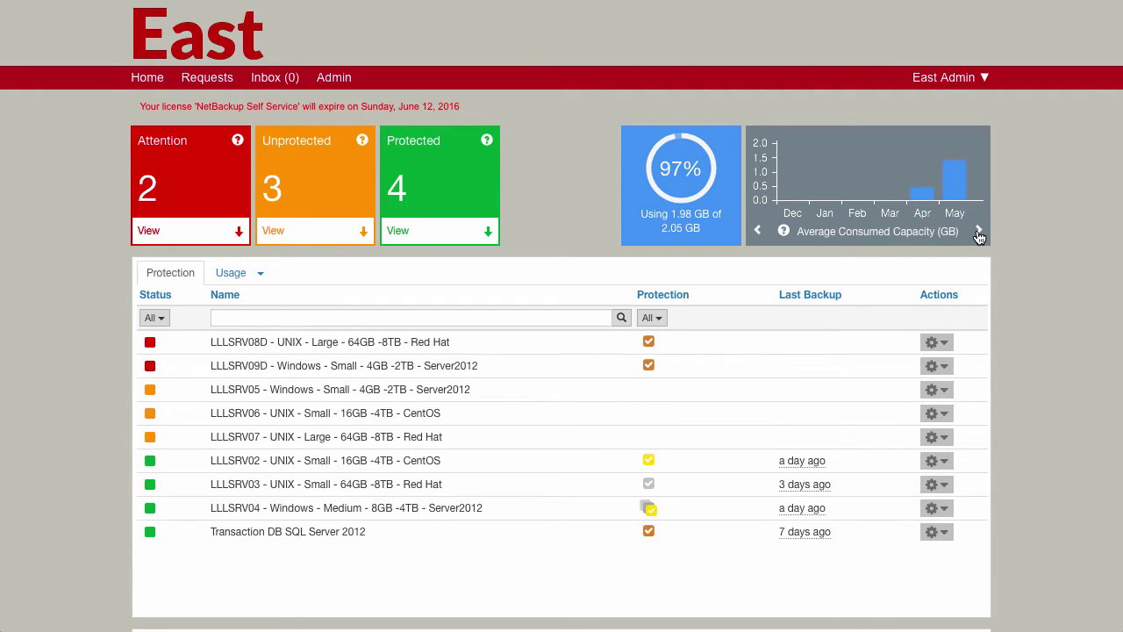
click(979, 231)
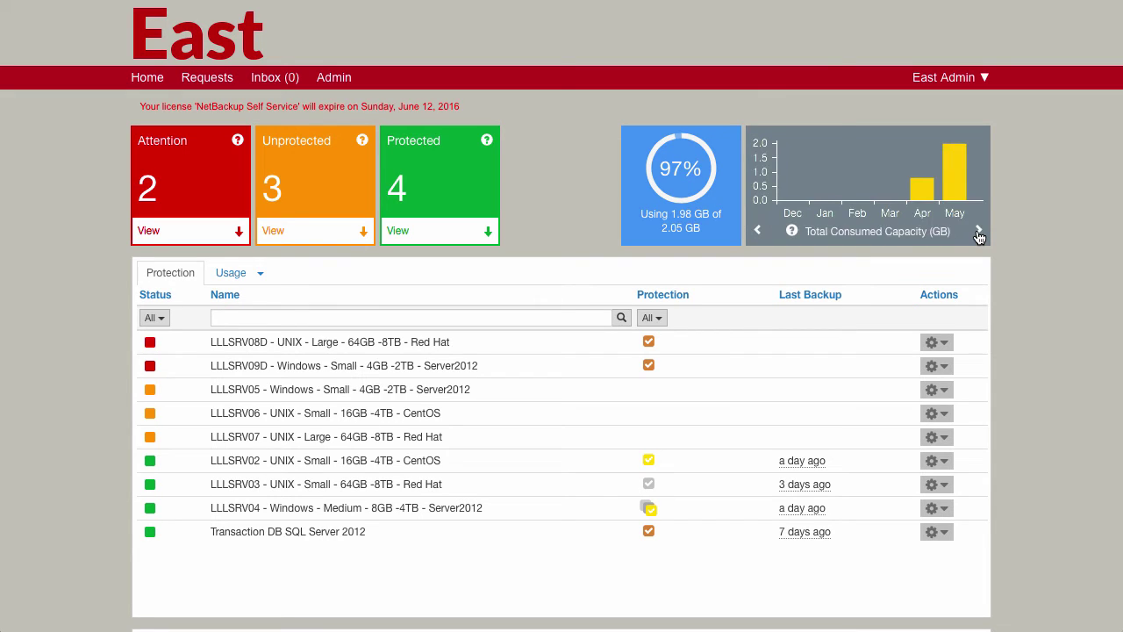
click(792, 233)
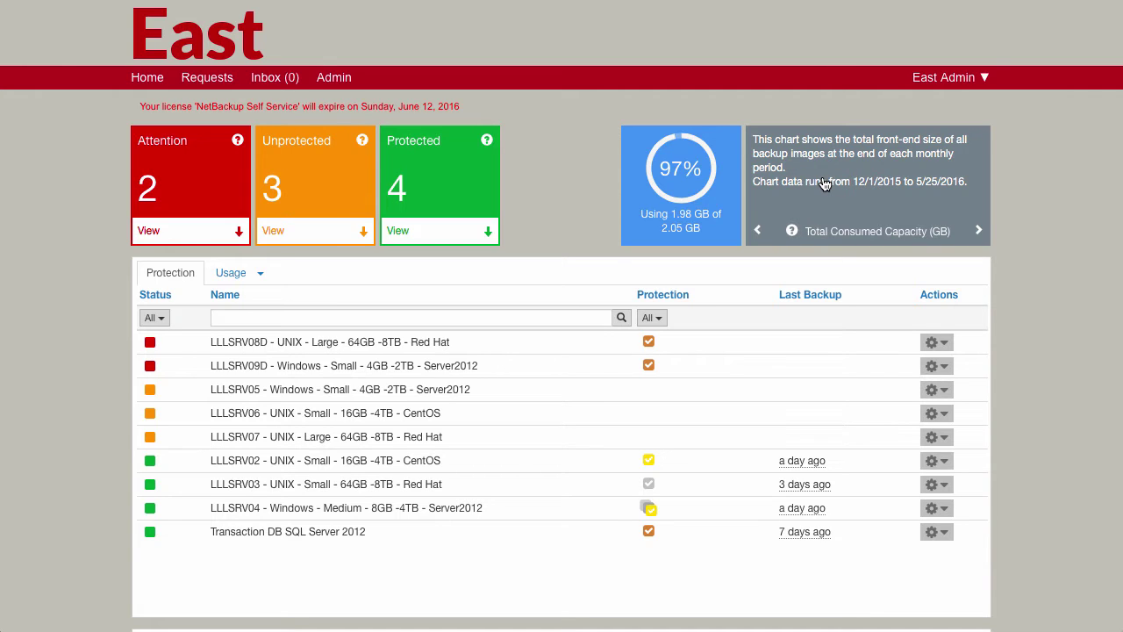
From the New Backups chart, view the April 2016 usage breakdown per computer and return to the protection list.
click(980, 234)
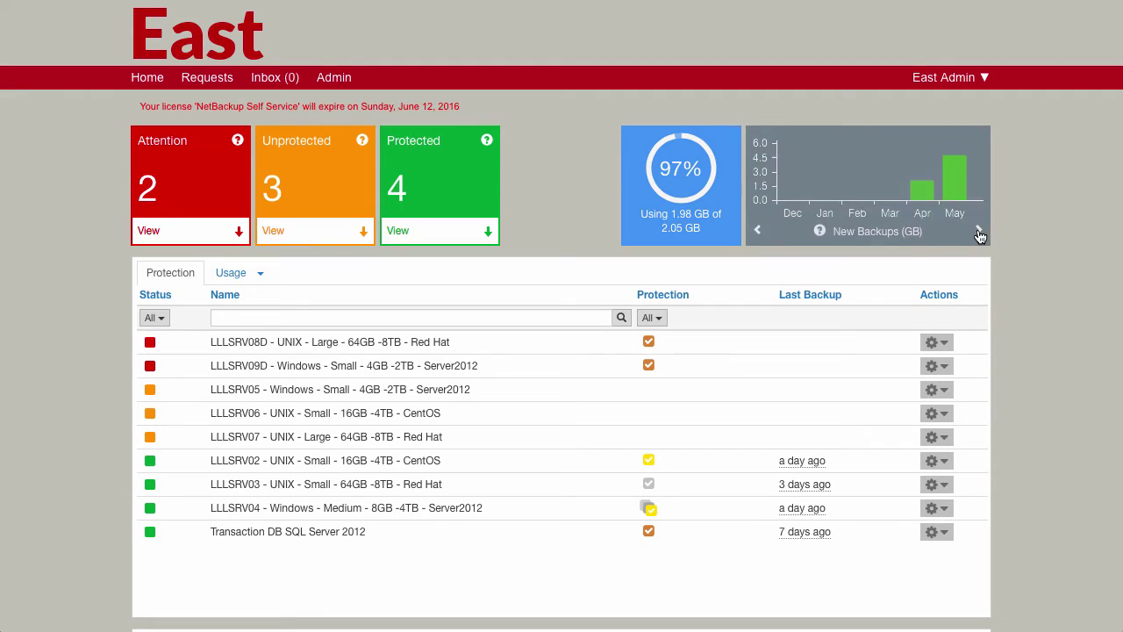
click(923, 195)
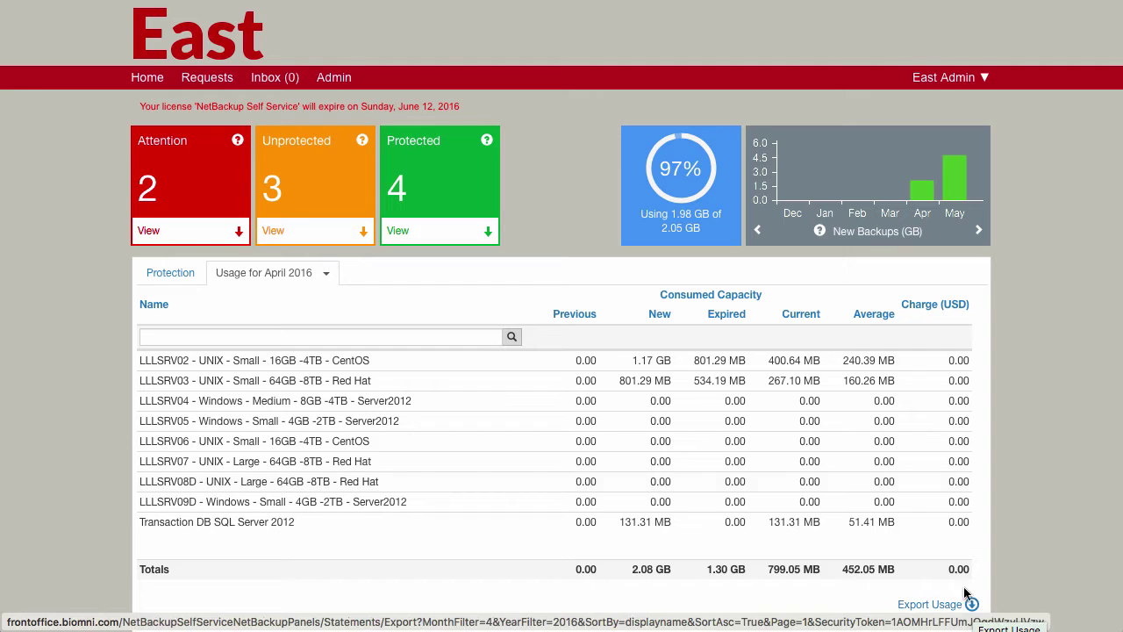
click(167, 276)
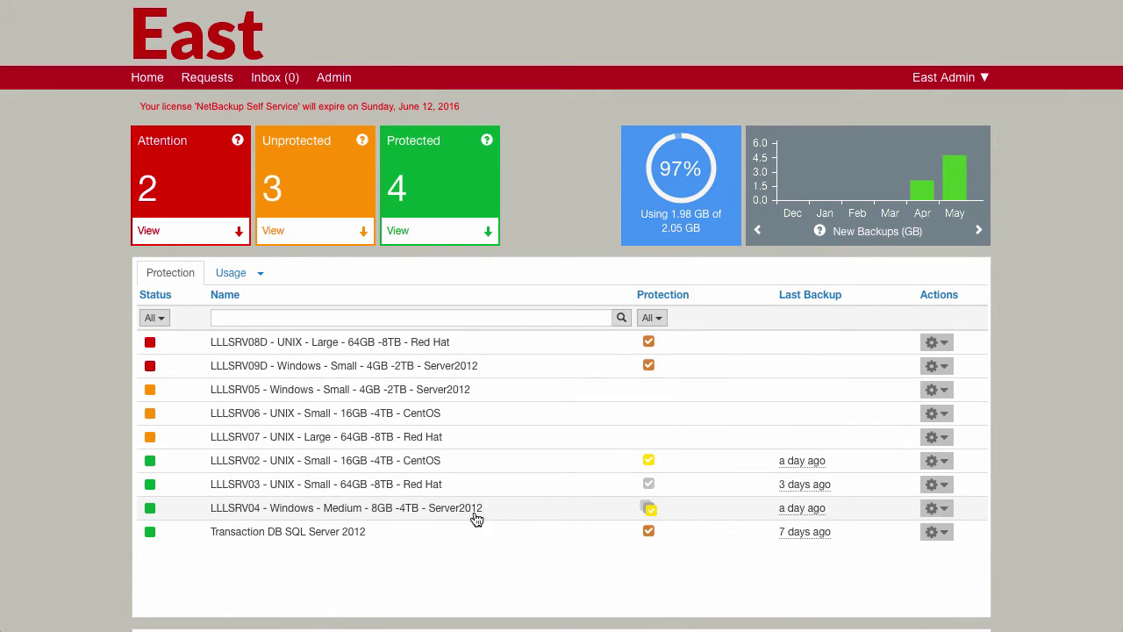
Review the computer details of LLLSRV04, including its protection levels and backup history, and close them.
click(444, 513)
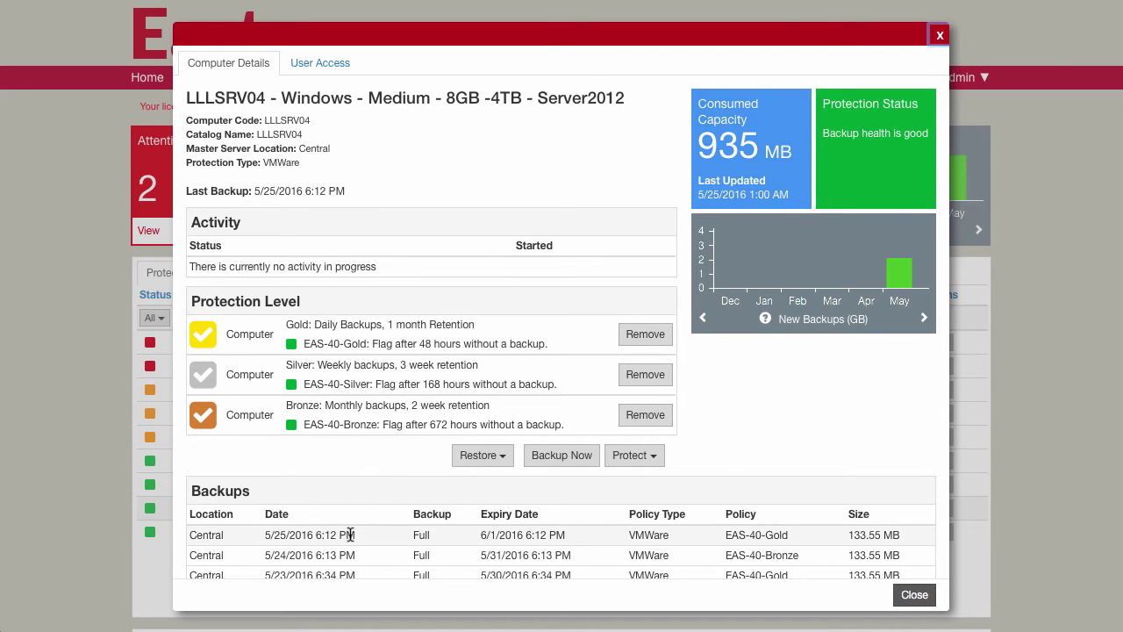
scroll(351, 532, down, 2)
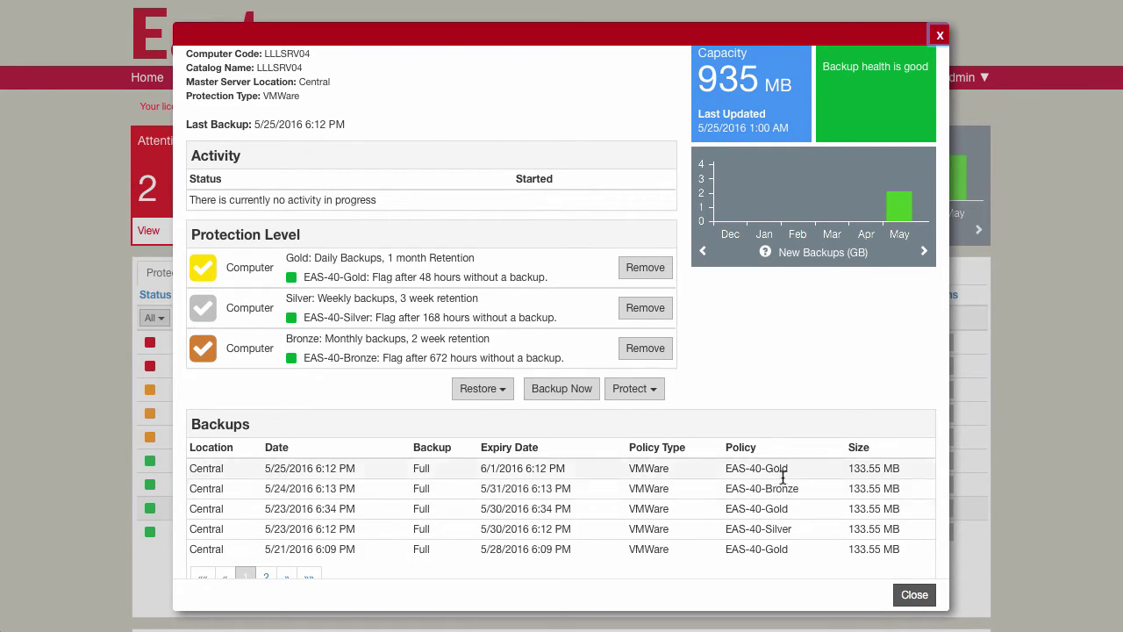
scroll(779, 487, down, 1)
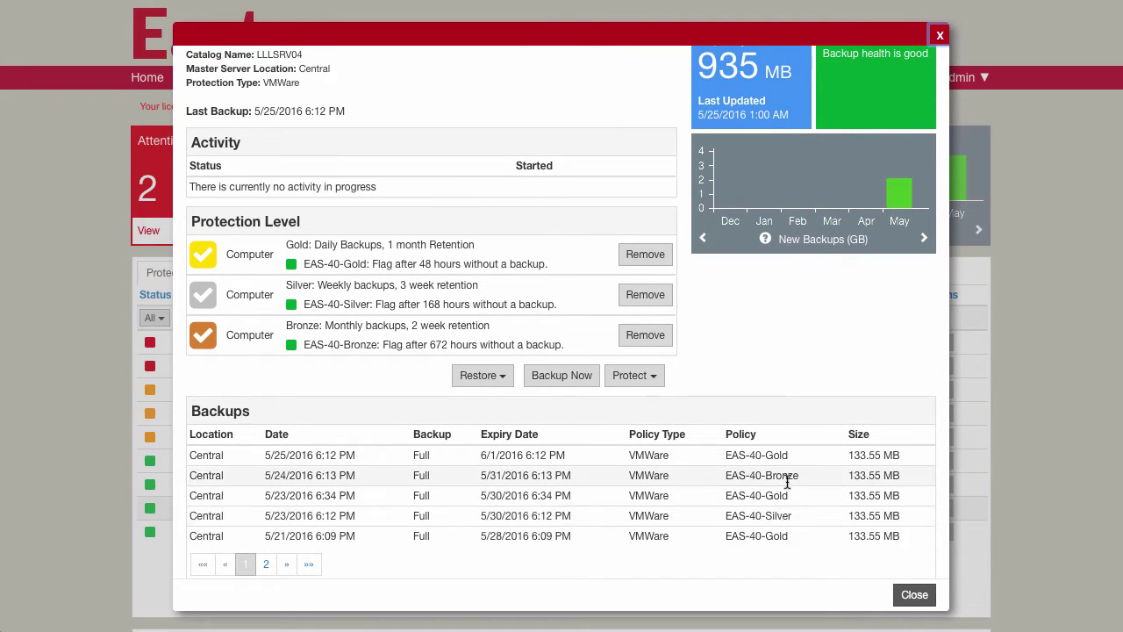
scroll(783, 479, up, 2)
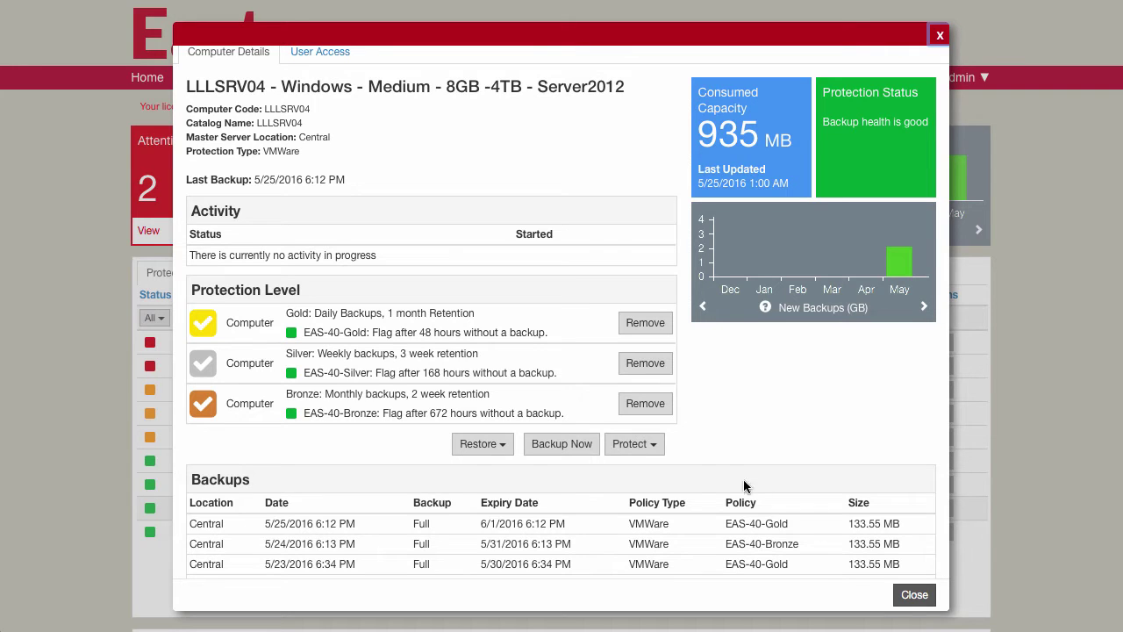
click(915, 595)
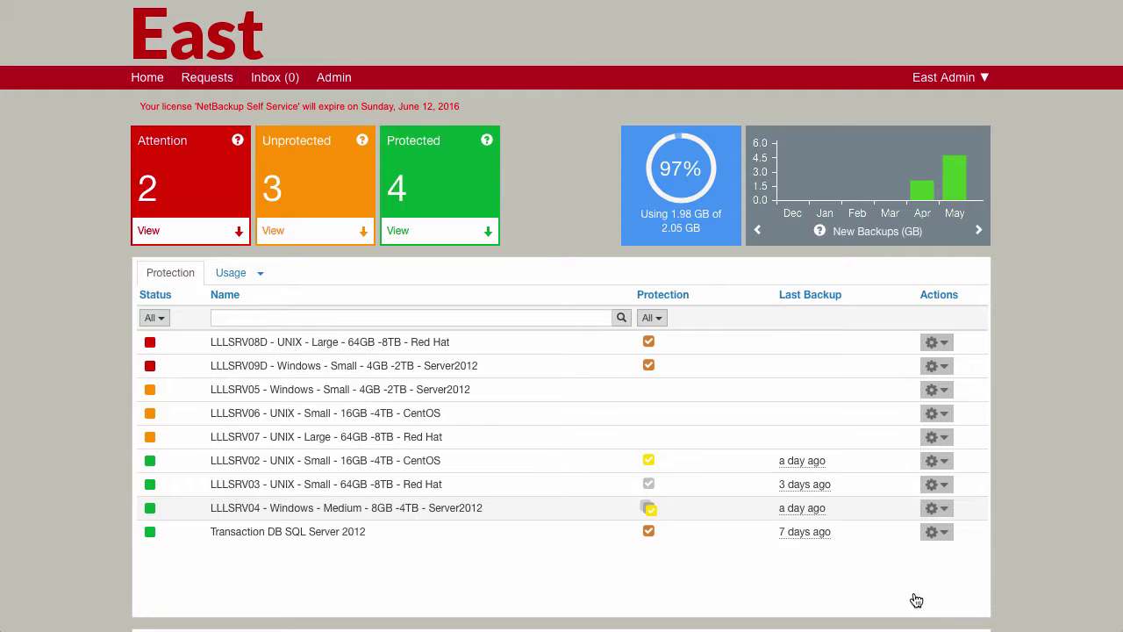
Inspect the details of LLLSRV08D, noting the Bronze policy's backup threshold, and close them.
click(392, 351)
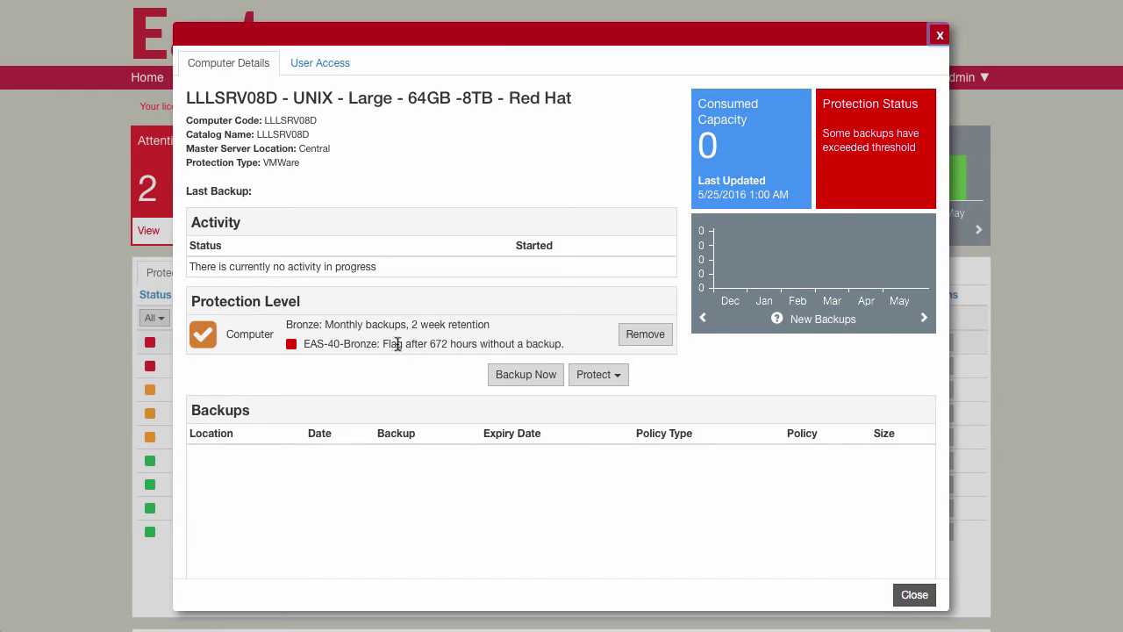
drag(428, 343, 566, 343)
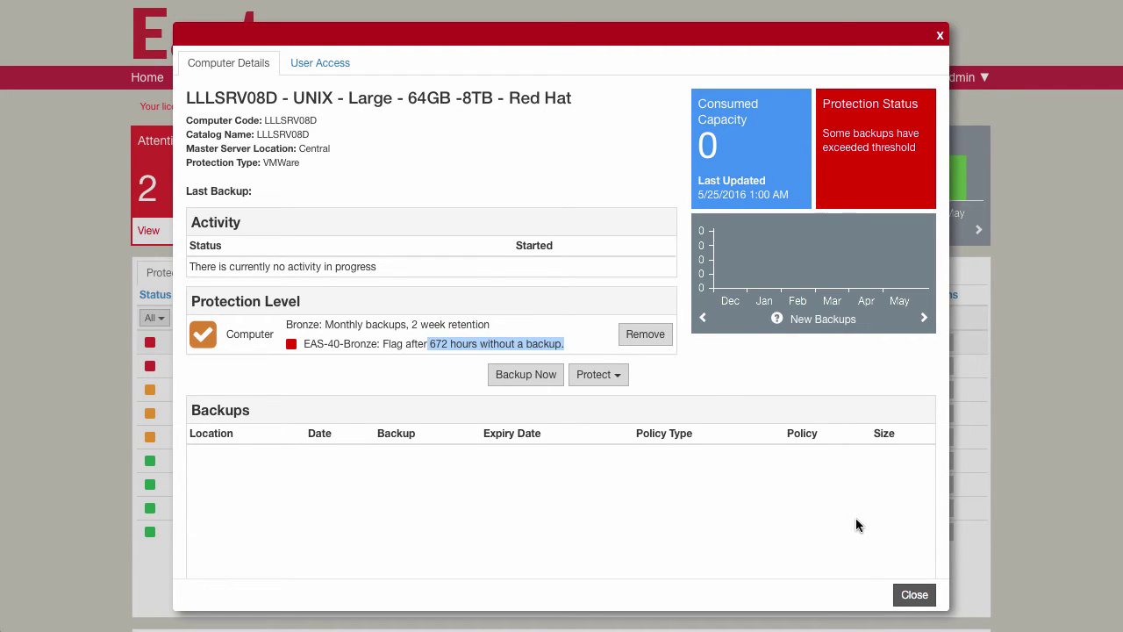
click(915, 596)
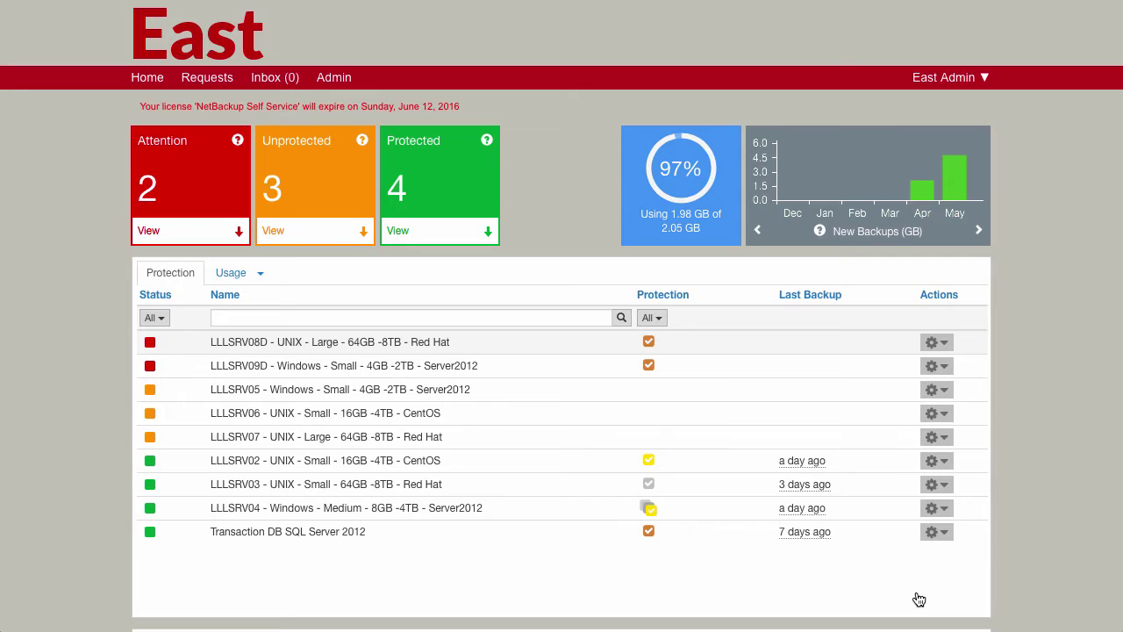
Add Gold protection to the unprotected computer LLLSRV07, leaving the reference blank.
click(944, 437)
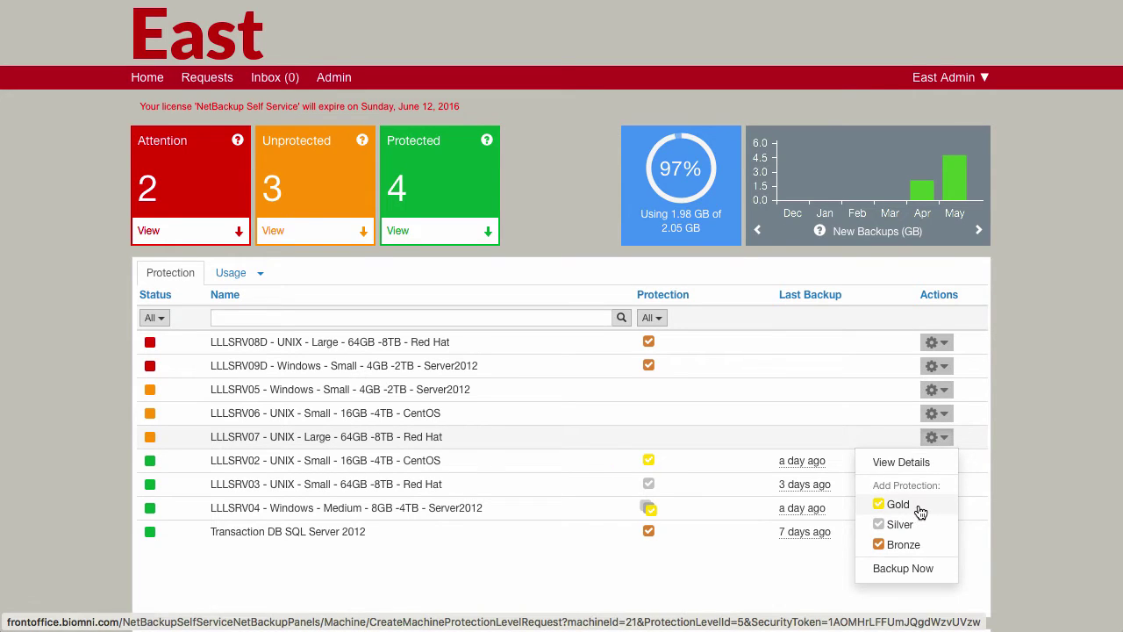
scroll(920, 511, down, 2)
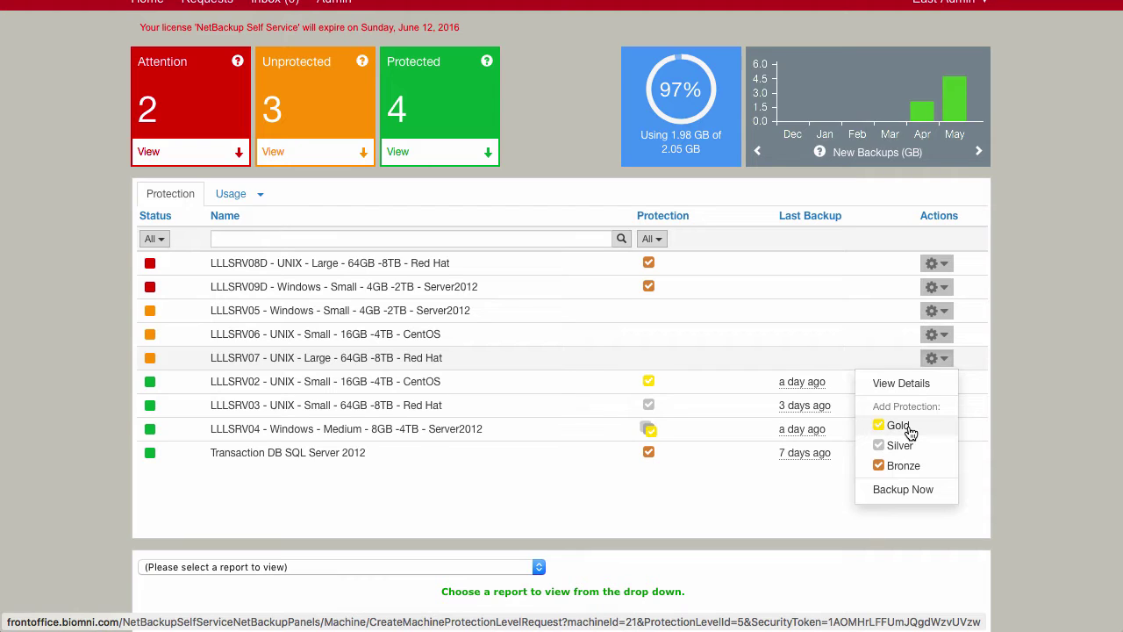
click(908, 427)
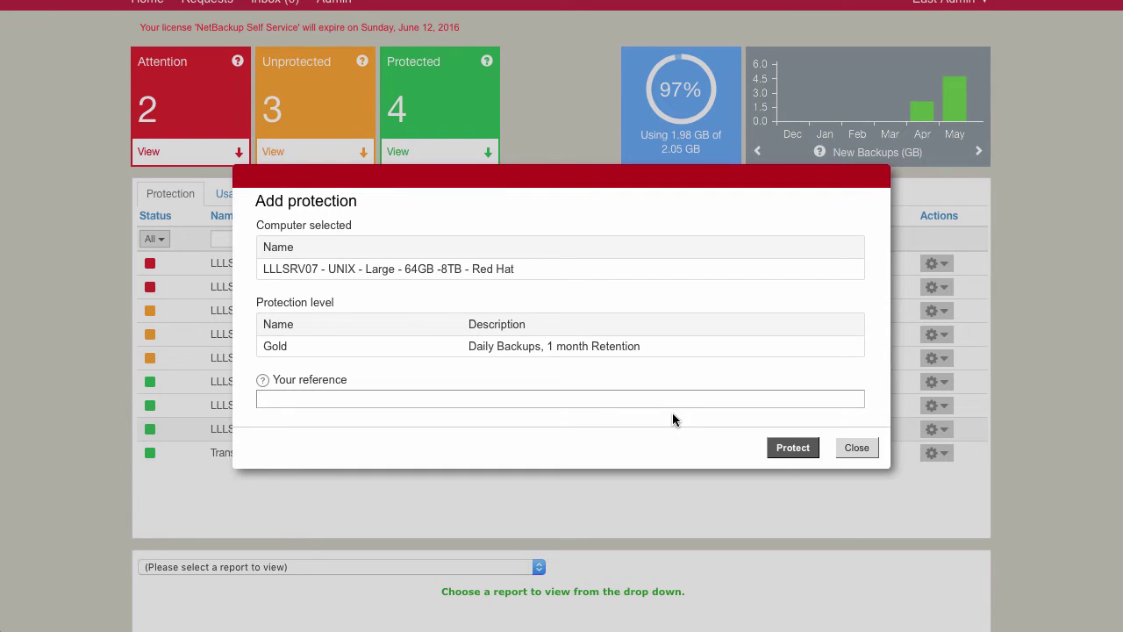
click(792, 448)
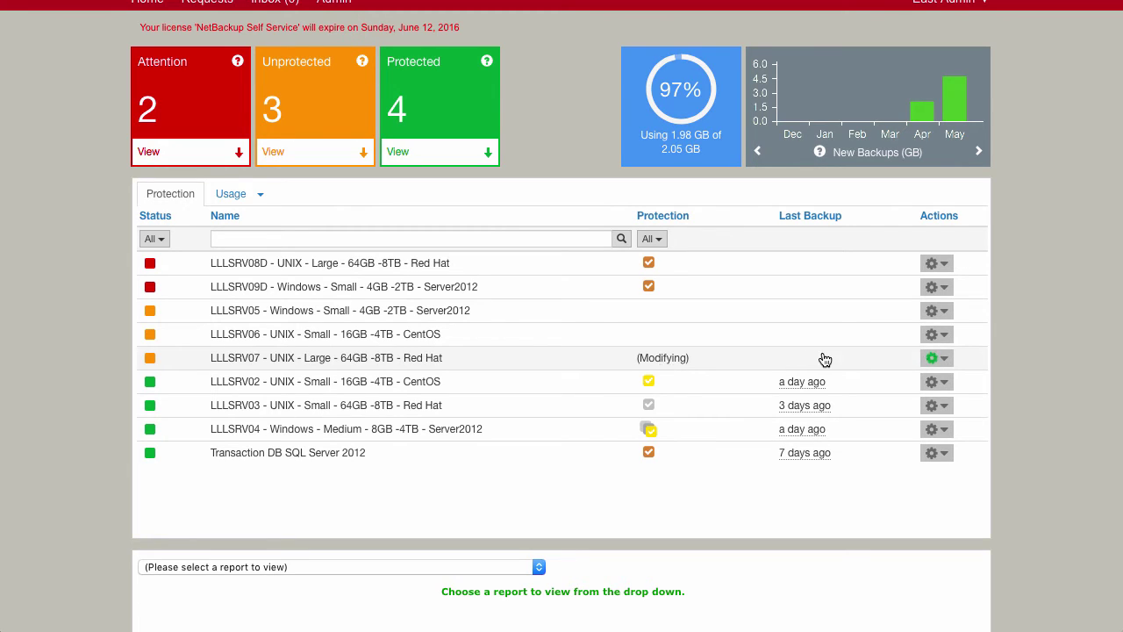
Request an immediate backup of LLLSRV07 with a backup retention of 1 week.
click(944, 363)
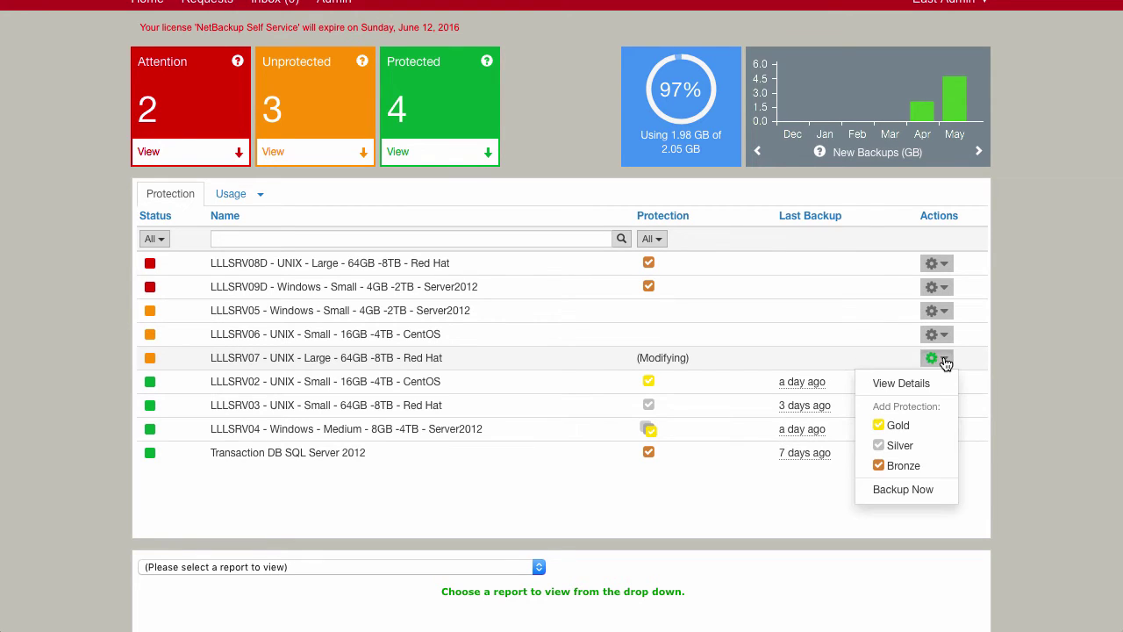
click(913, 492)
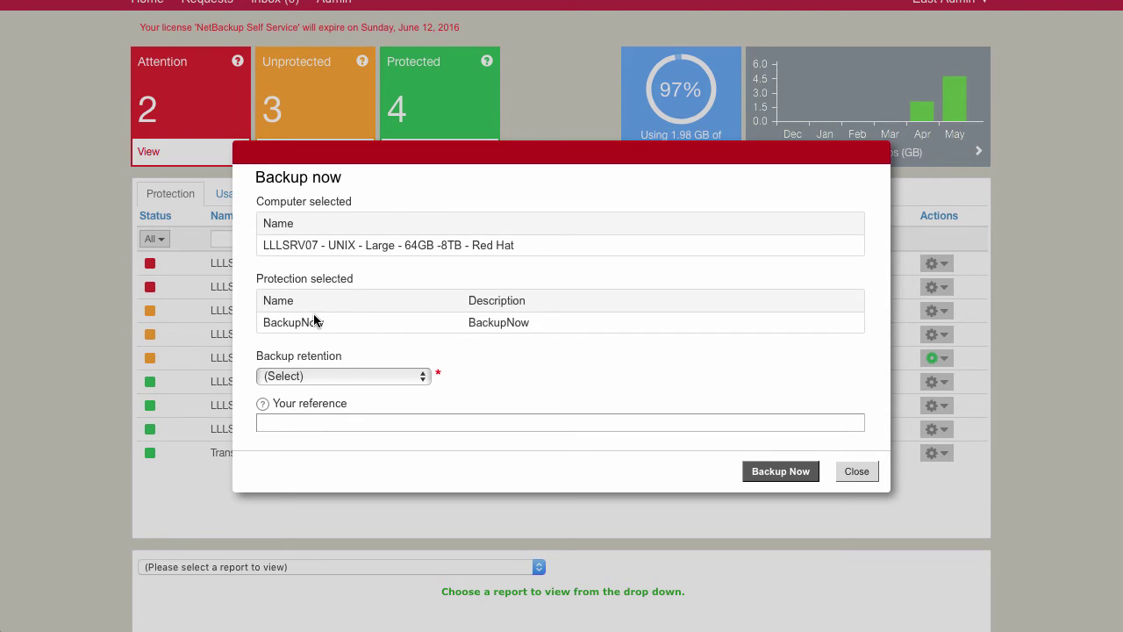
click(414, 375)
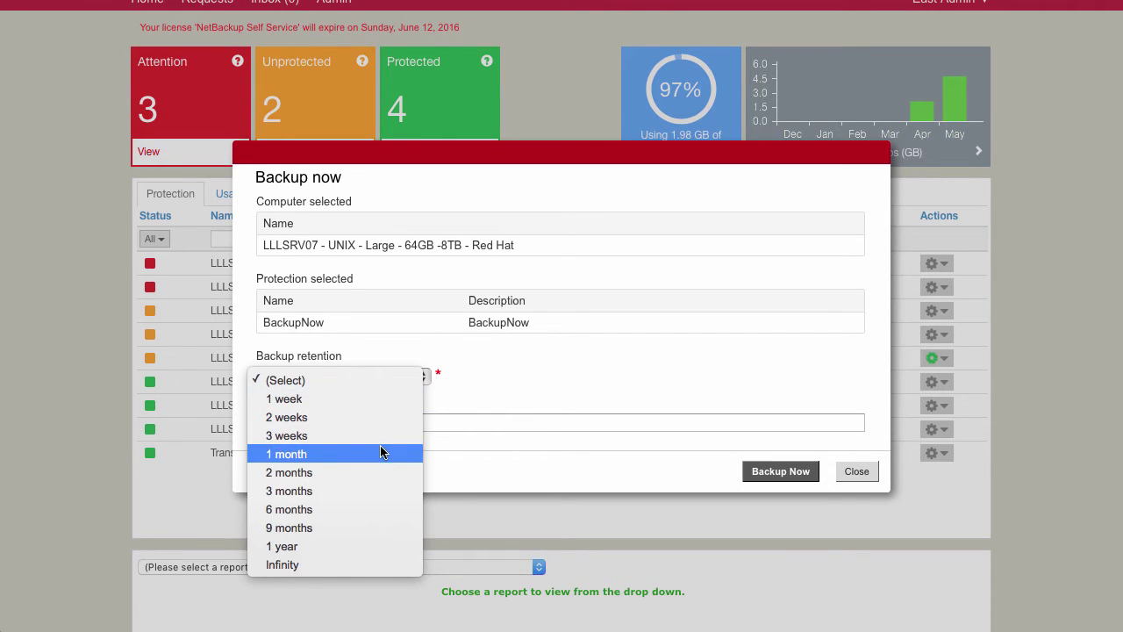
click(365, 398)
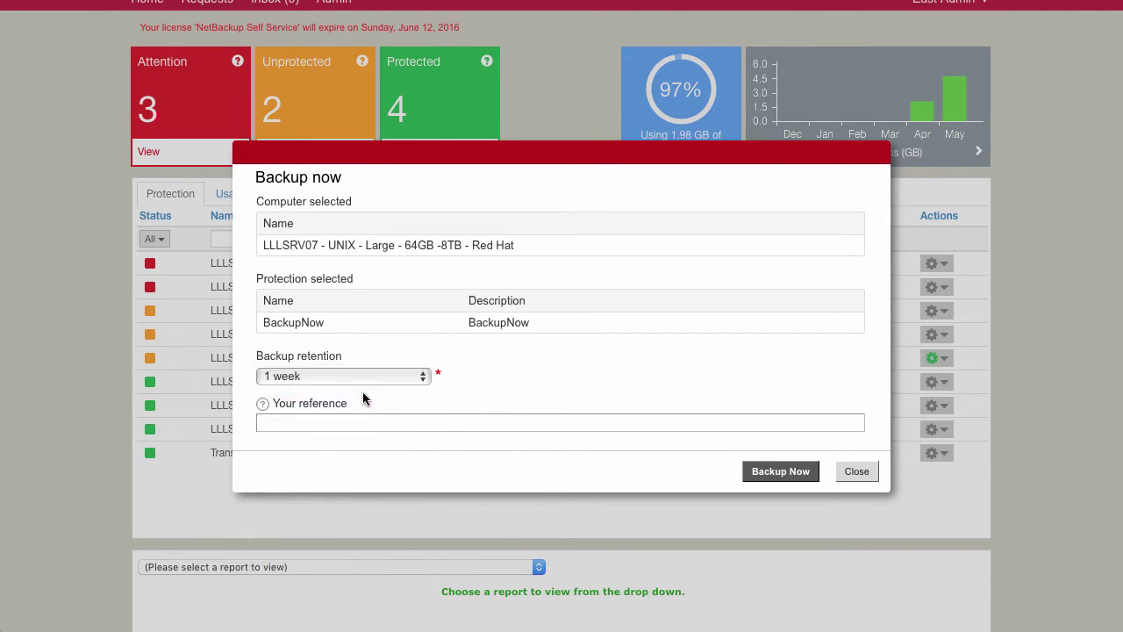
click(779, 471)
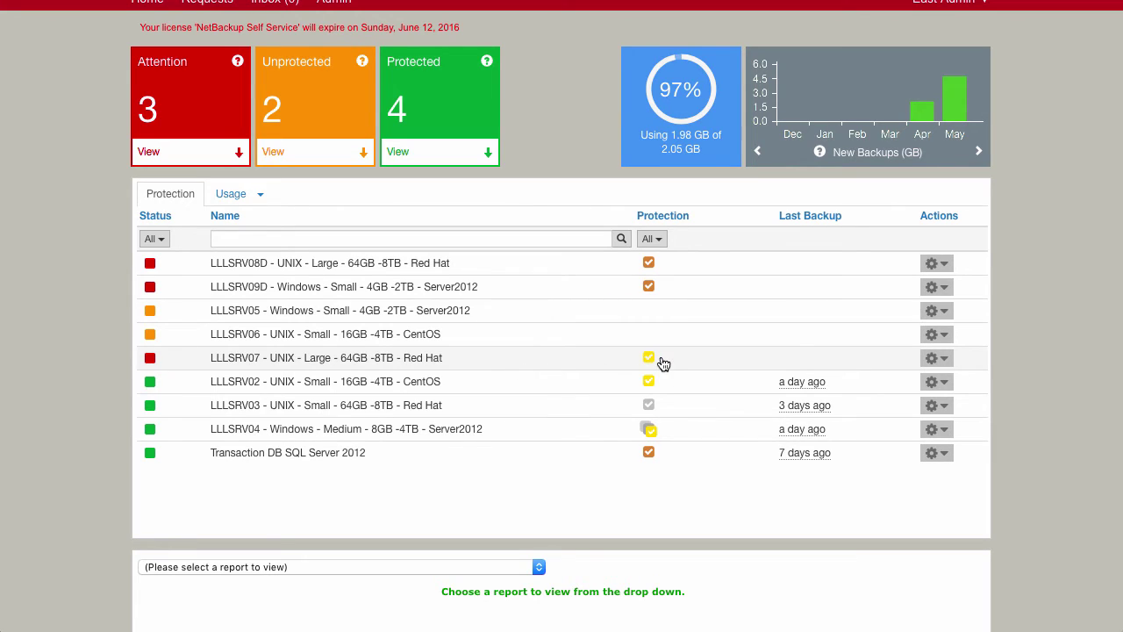
View the details of LLLSRV07 and open the request behind its current backup activity.
click(946, 361)
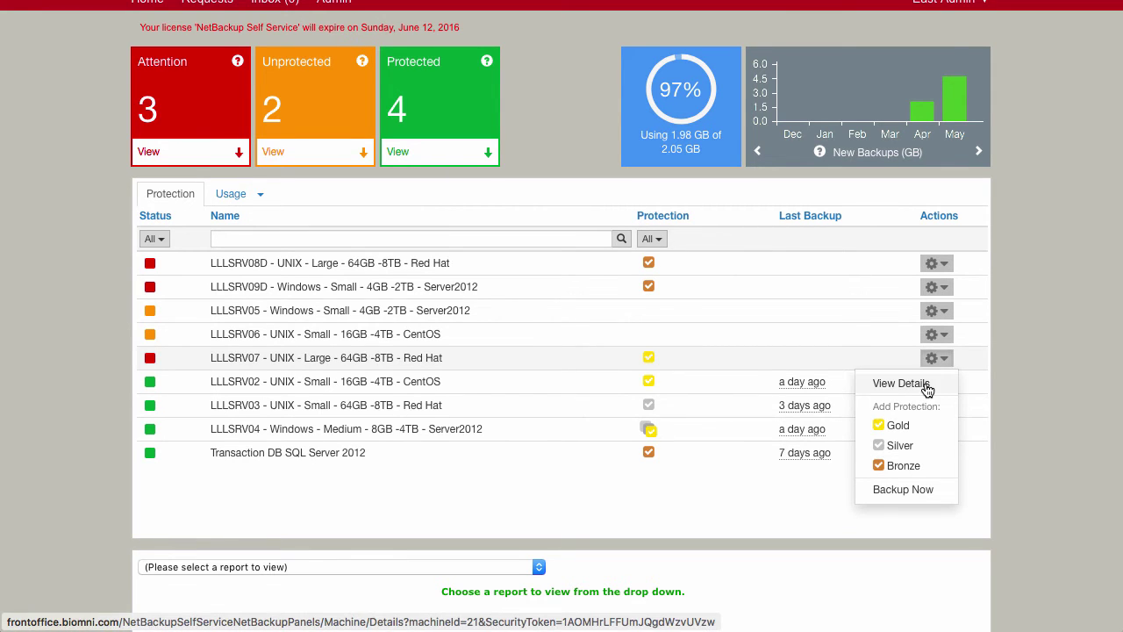
click(925, 384)
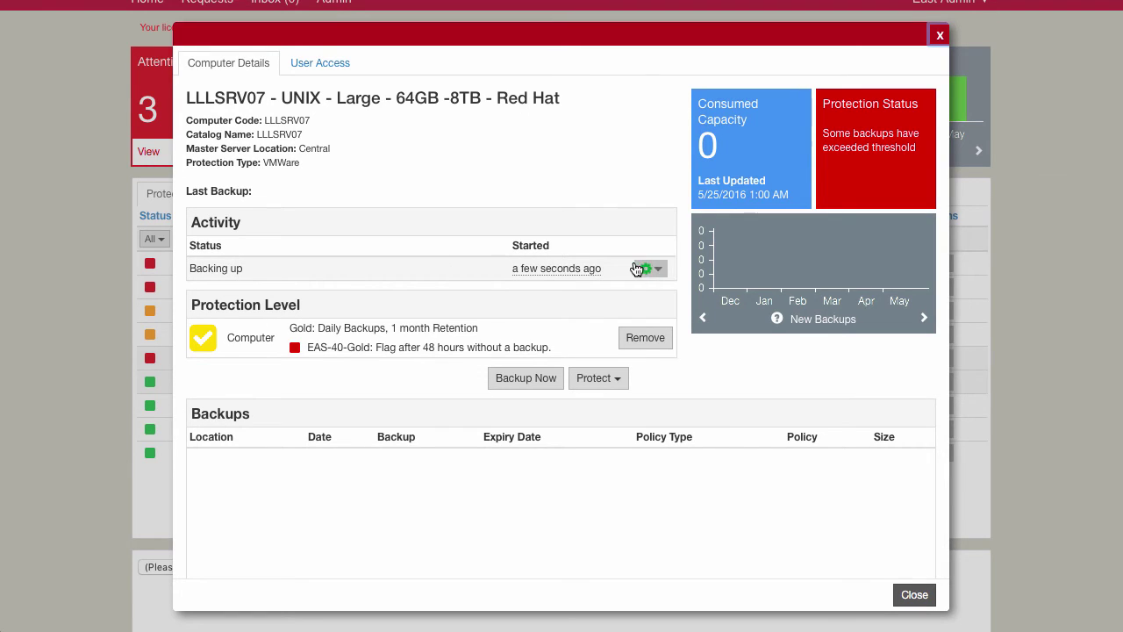
click(662, 274)
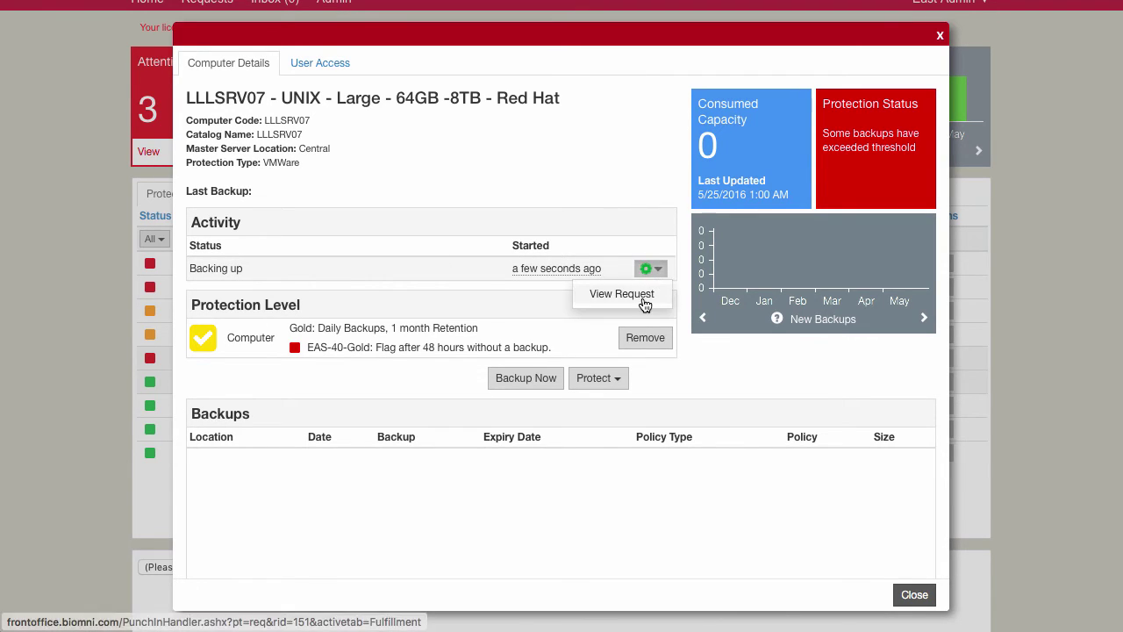
click(643, 303)
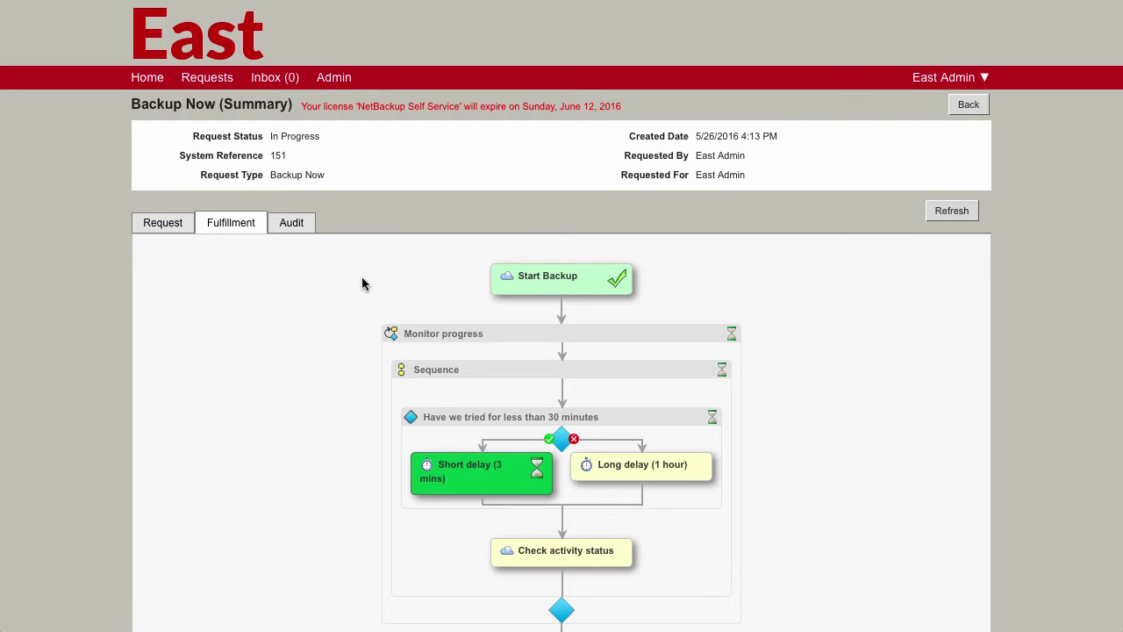
Examine the Backup Now request's fulfillment workflow and its request details.
scroll(362, 283, down, 2)
scroll(363, 283, down, 3)
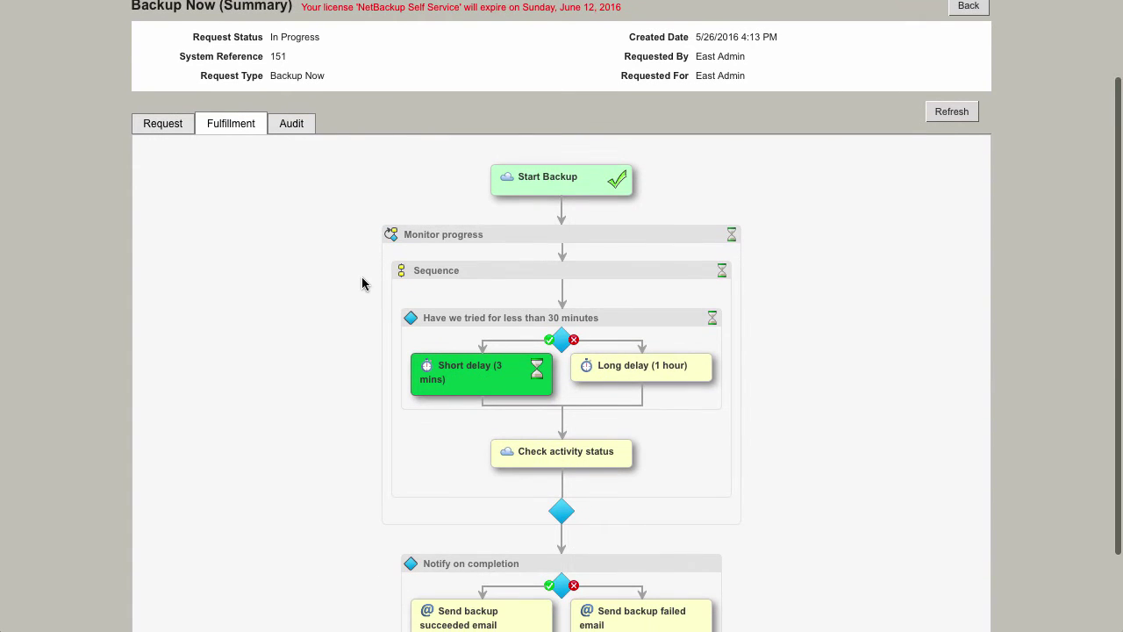
click(151, 123)
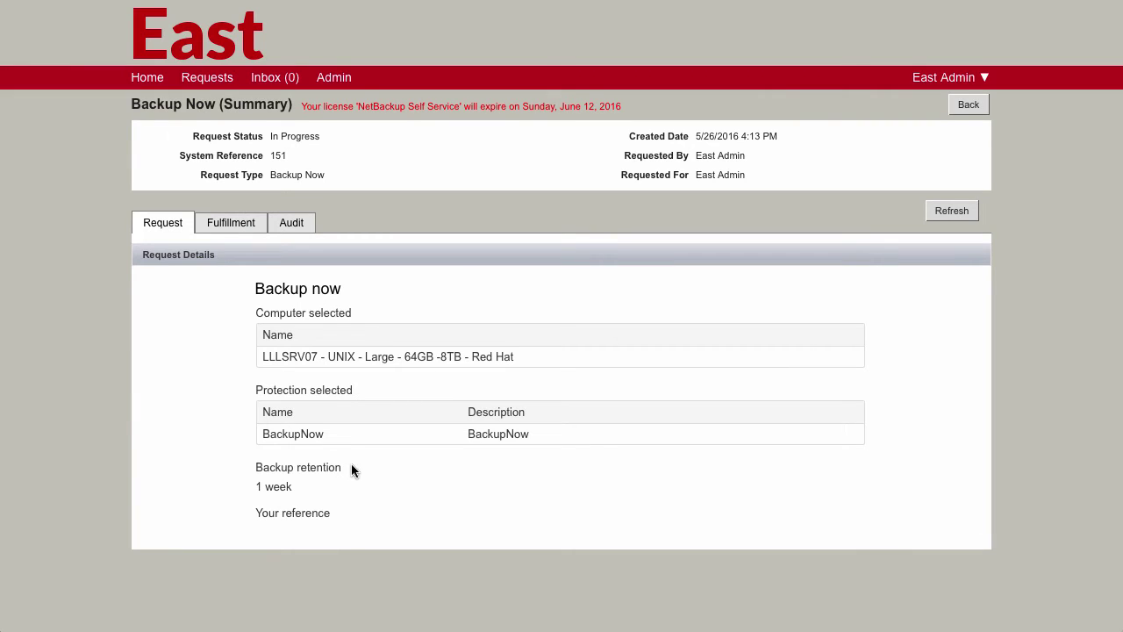
Review the Backup Now fulfillment stages from Start Backup to Complete Request, check the audit trail, and return to the dashboard.
click(227, 224)
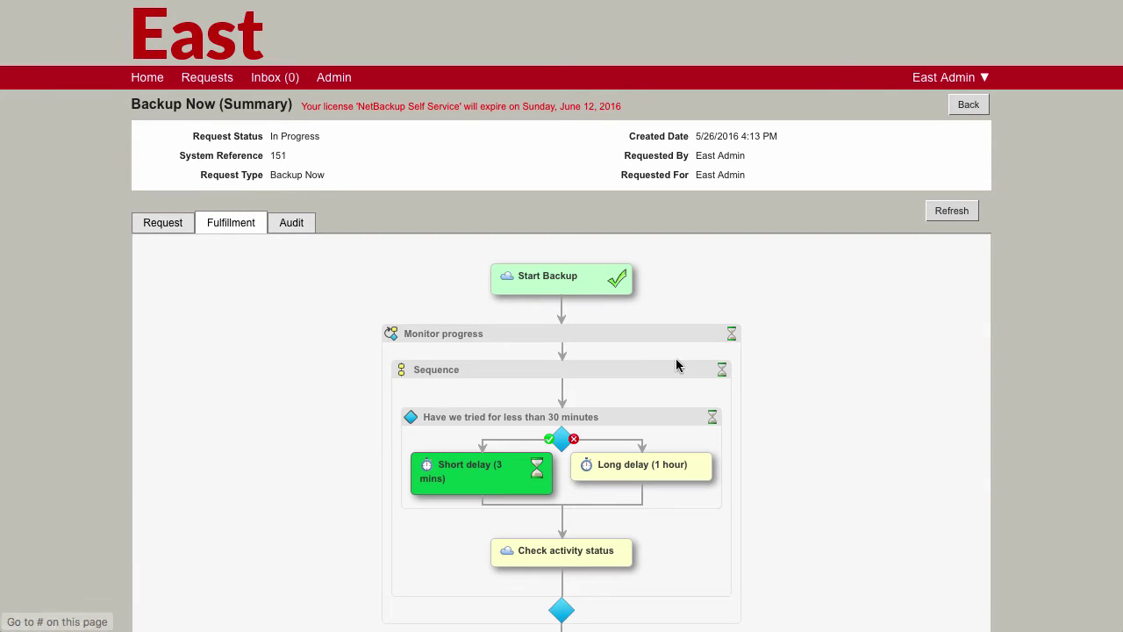
scroll(677, 365, down, 3)
drag(677, 365, 676, 358)
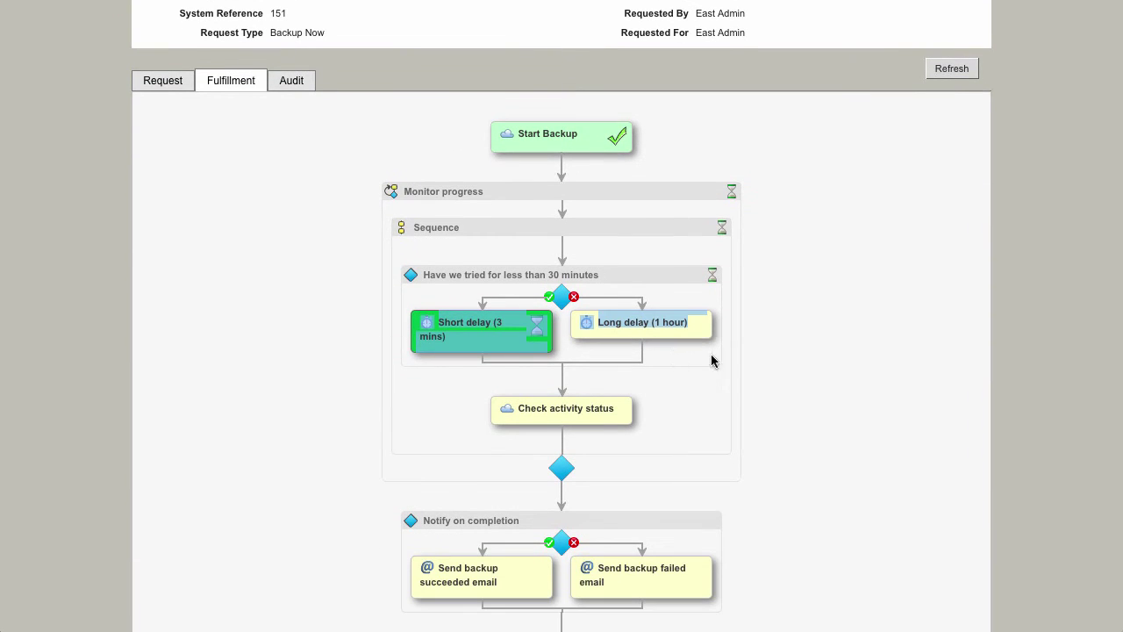
click(766, 349)
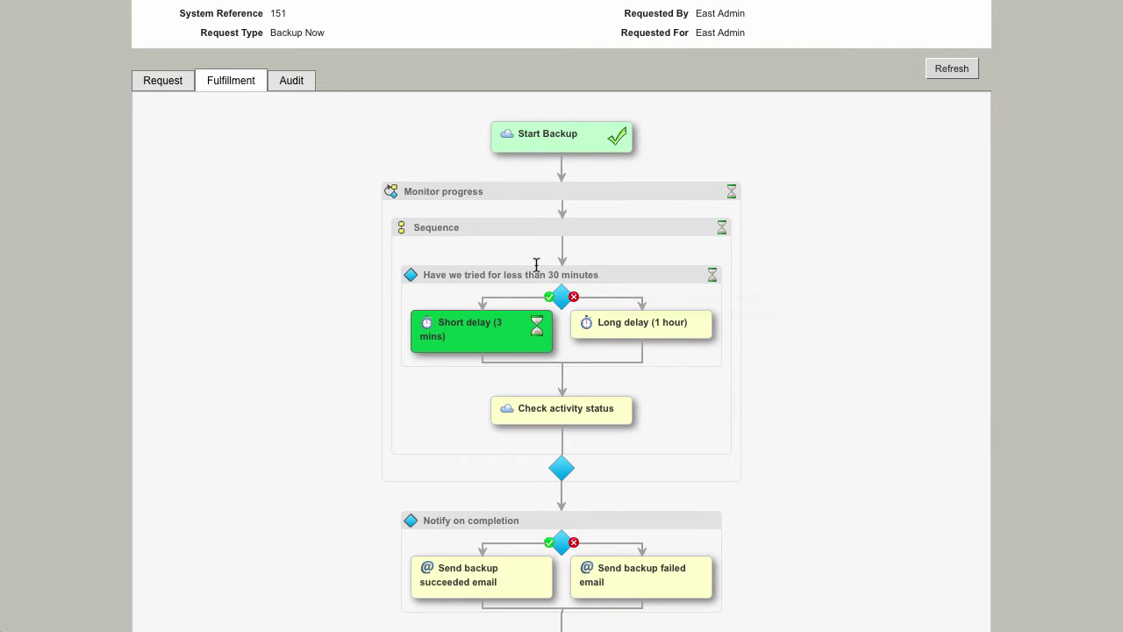
scroll(555, 358, down, 1)
scroll(555, 358, down, 1)
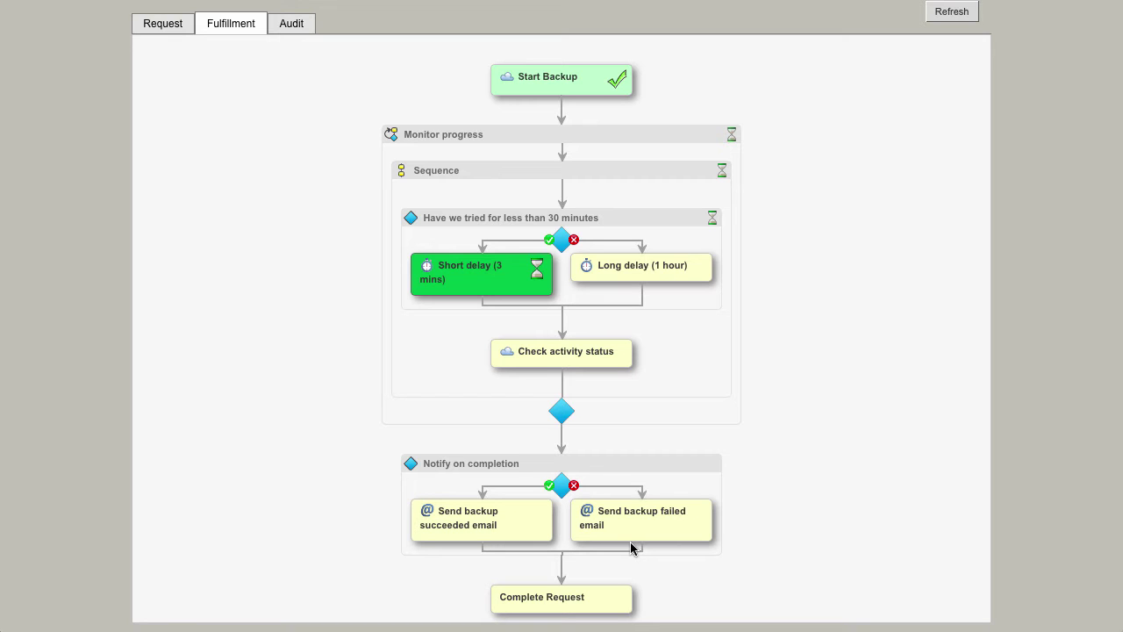
scroll(641, 540, up, 3)
scroll(647, 534, down, 3)
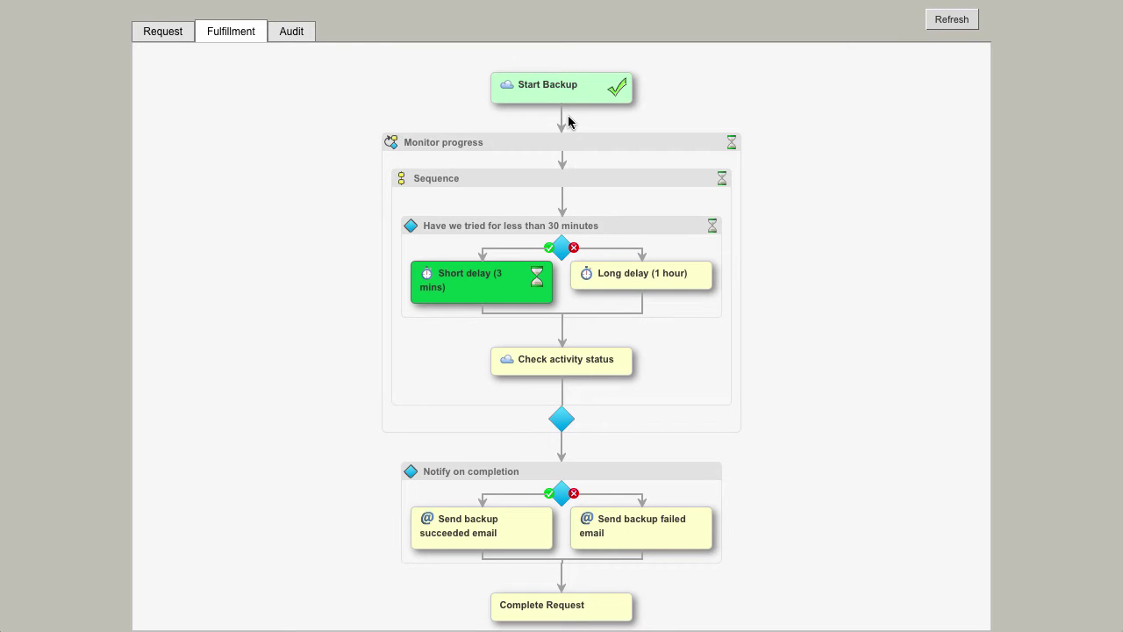
scroll(729, 354, down, 1)
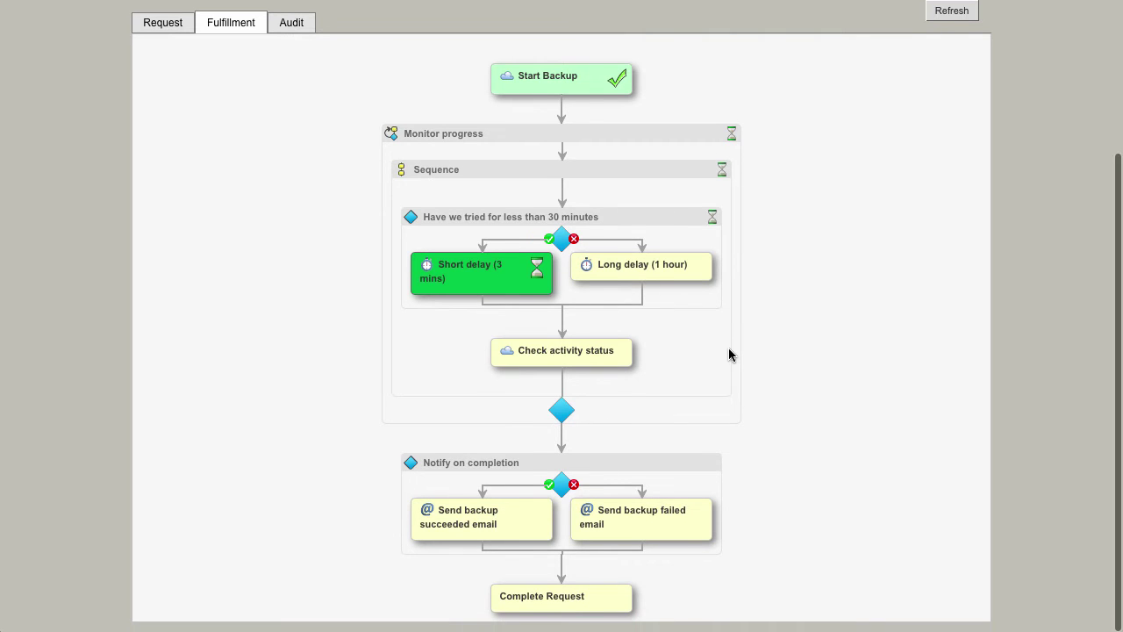
scroll(729, 354, up, 3)
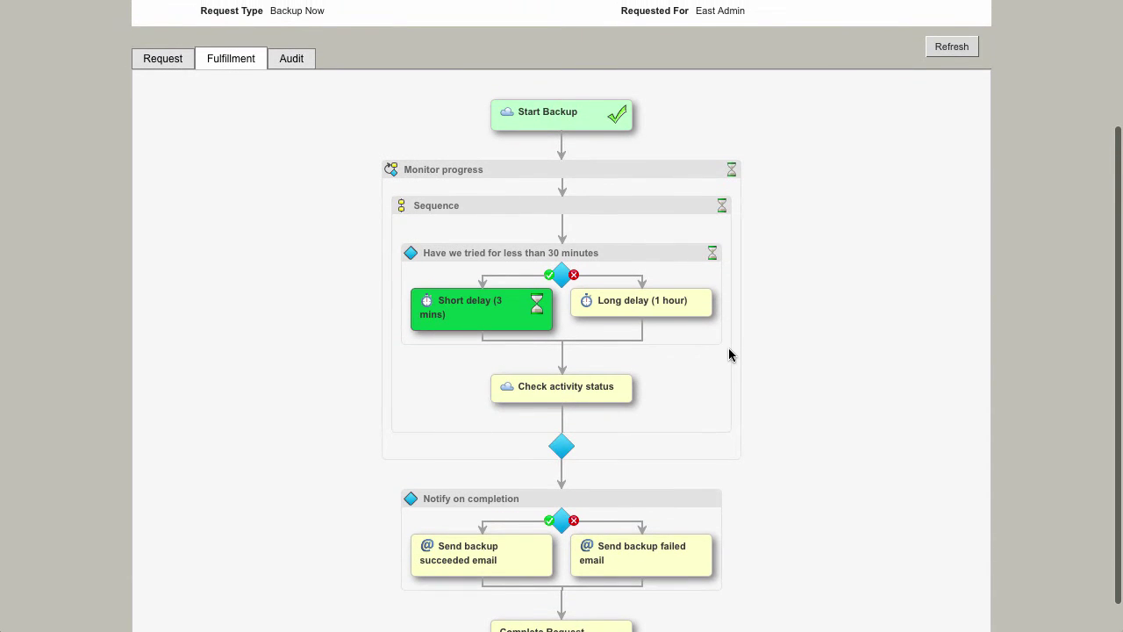
scroll(729, 354, up, 3)
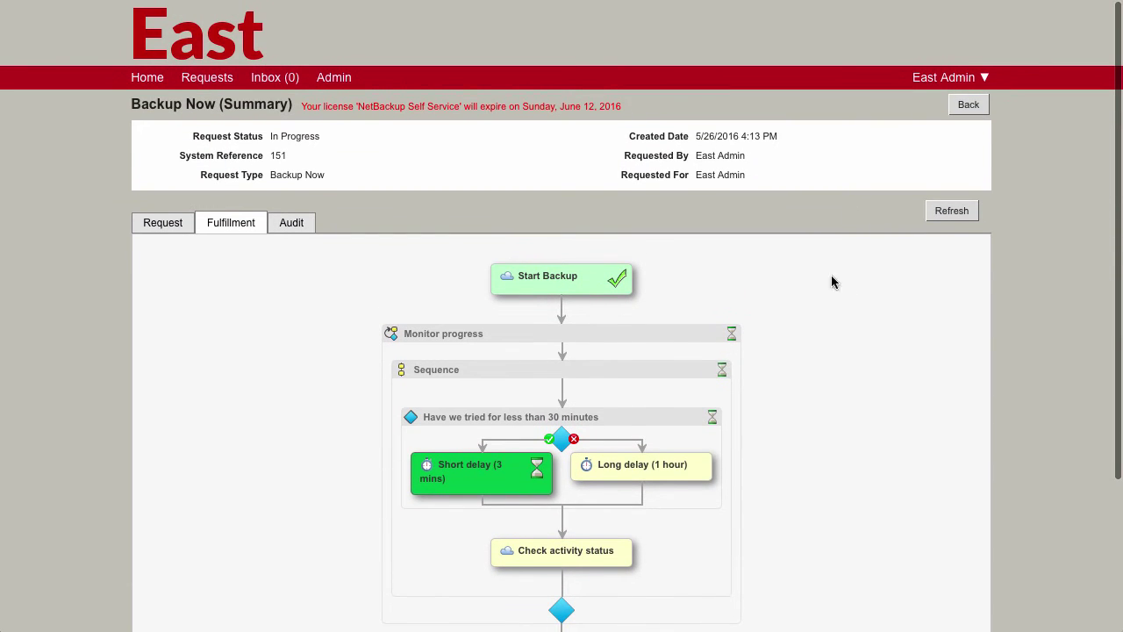
click(293, 225)
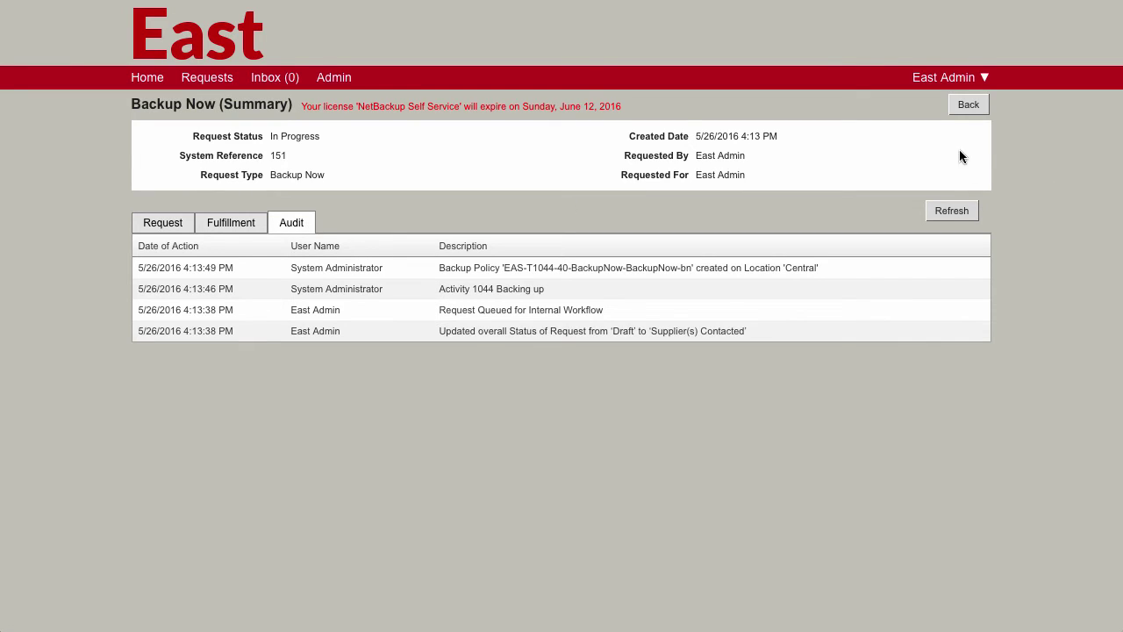
click(968, 105)
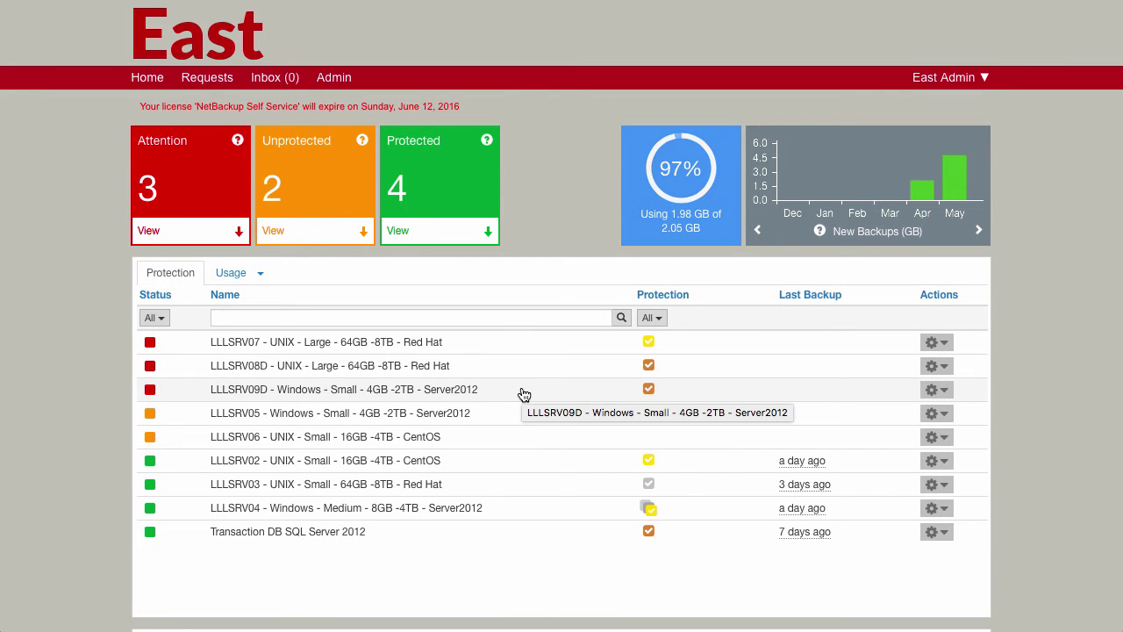
Start a file restore for LLLSRV03 from the full backup dated 5/23/2016 6:14:04 PM.
click(944, 488)
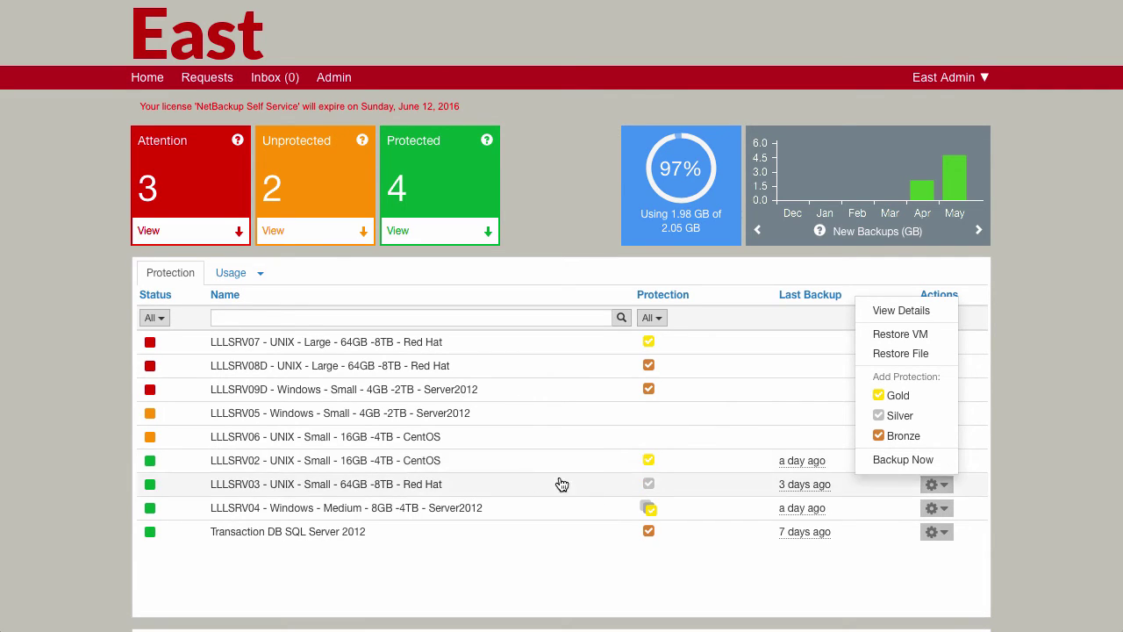
click(920, 354)
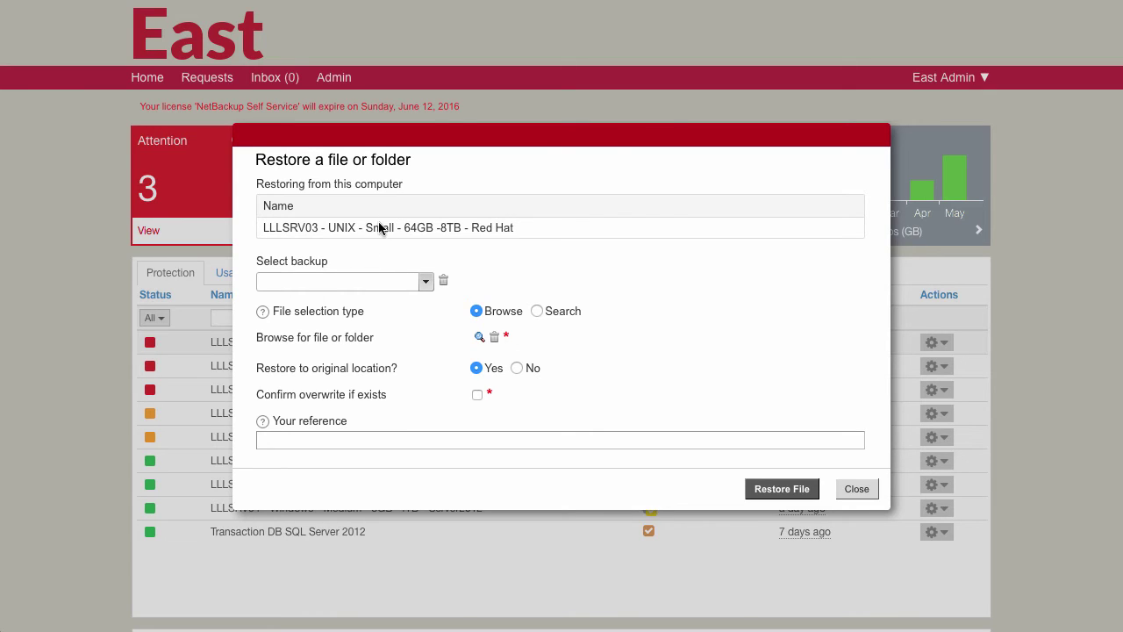
click(425, 282)
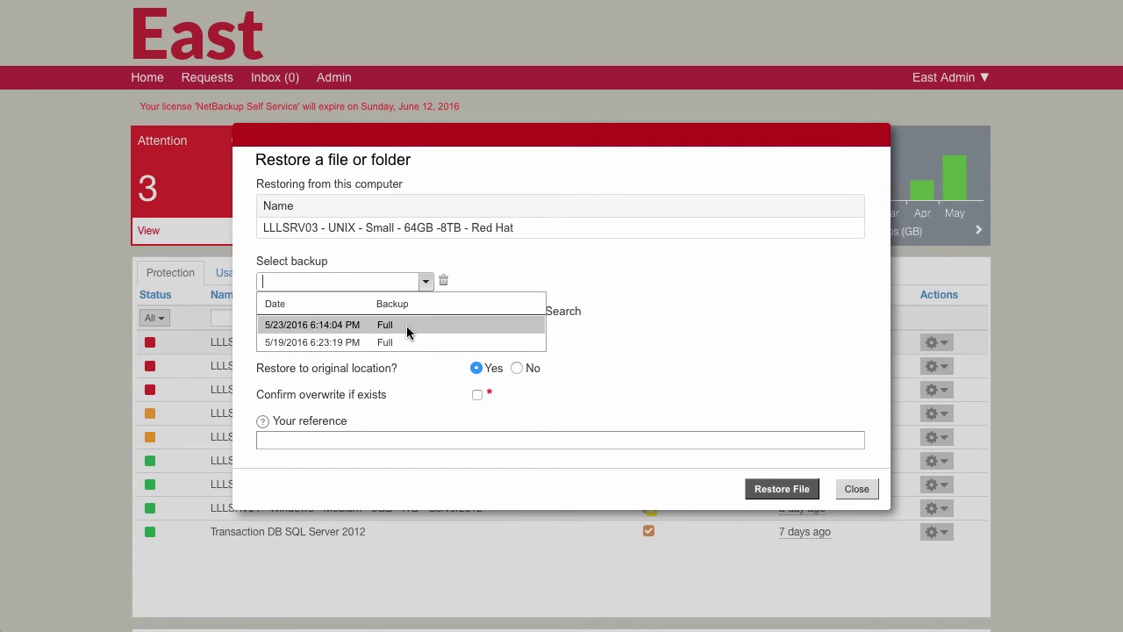
click(389, 326)
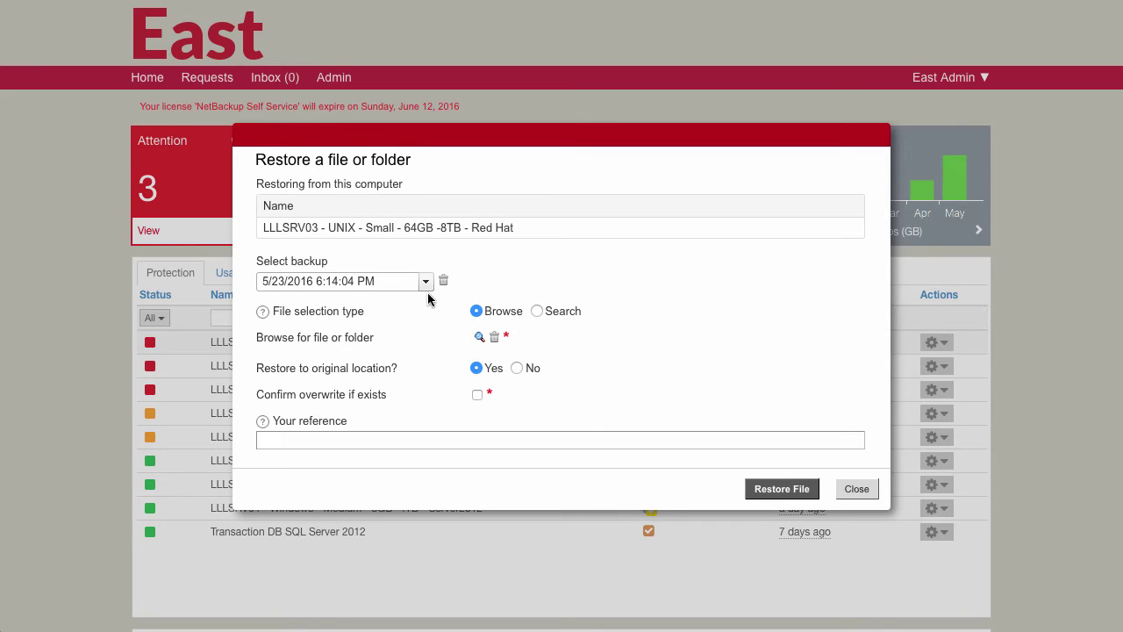
Browse the backup's tmp folder and choose the root-v0v529 folder and linguRYYZDg file for the restore.
click(479, 338)
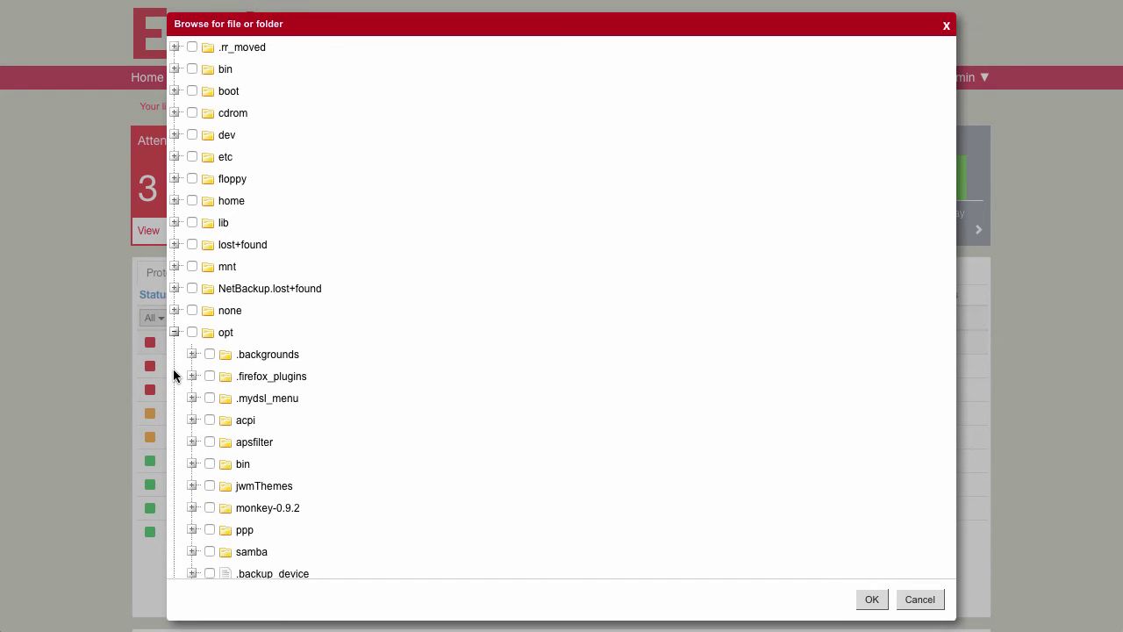
scroll(199, 482, down, 1)
scroll(198, 483, down, 4)
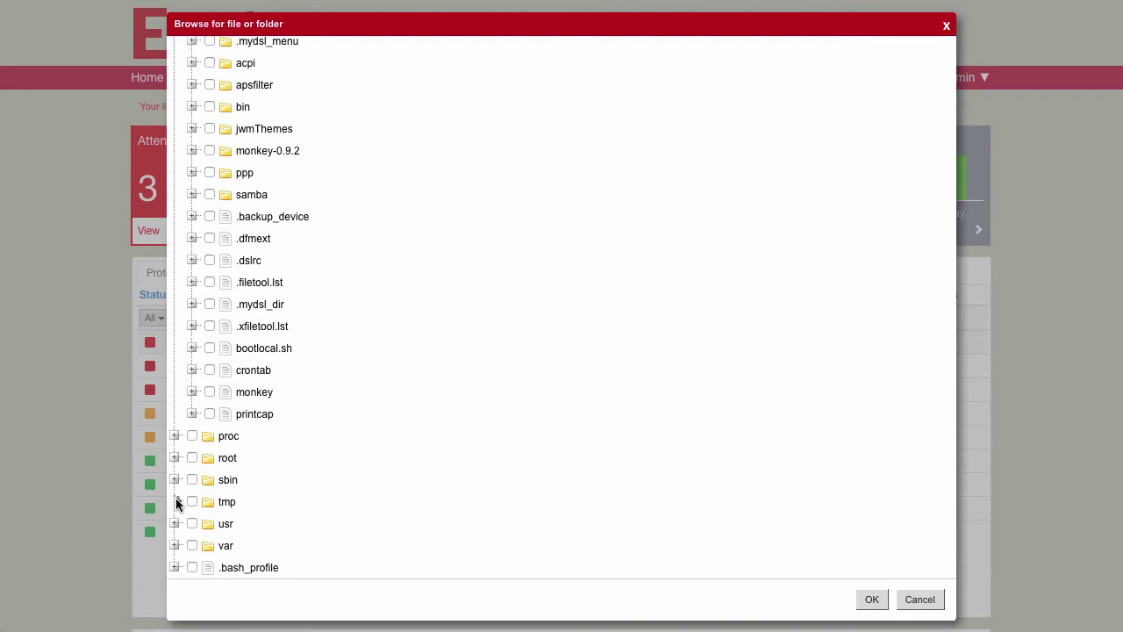
click(175, 500)
scroll(354, 503, down, 5)
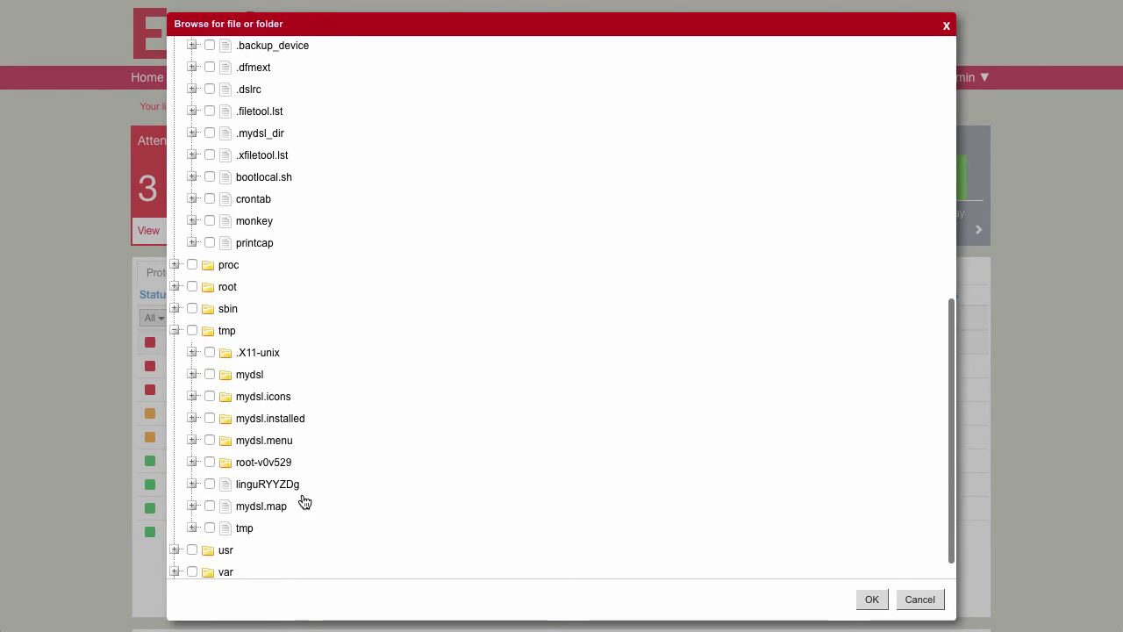
click(210, 461)
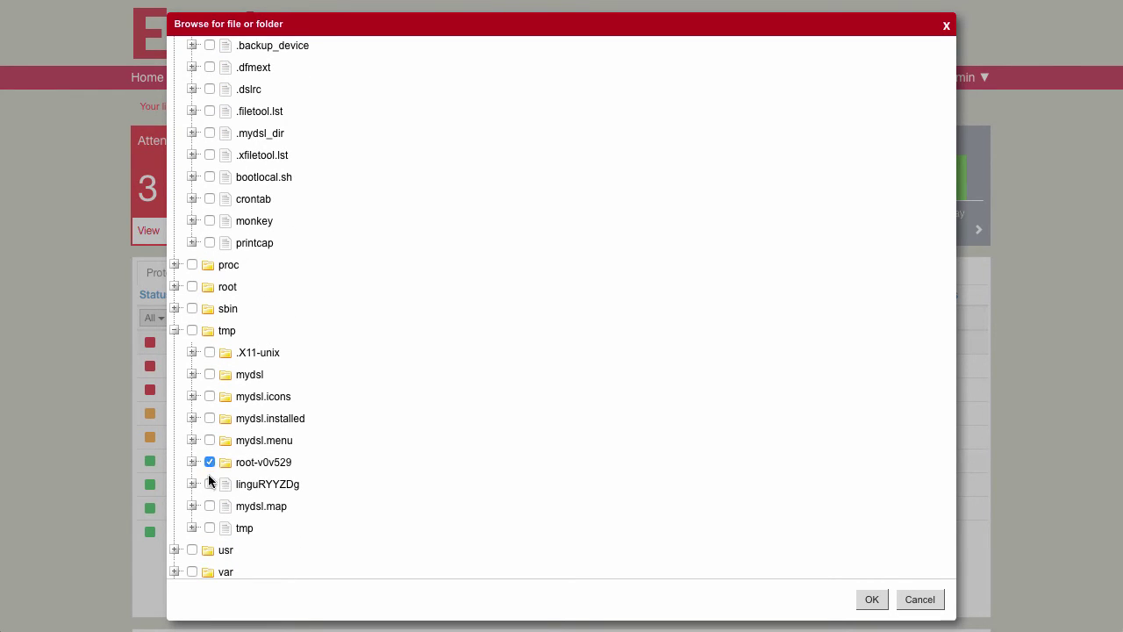
click(870, 600)
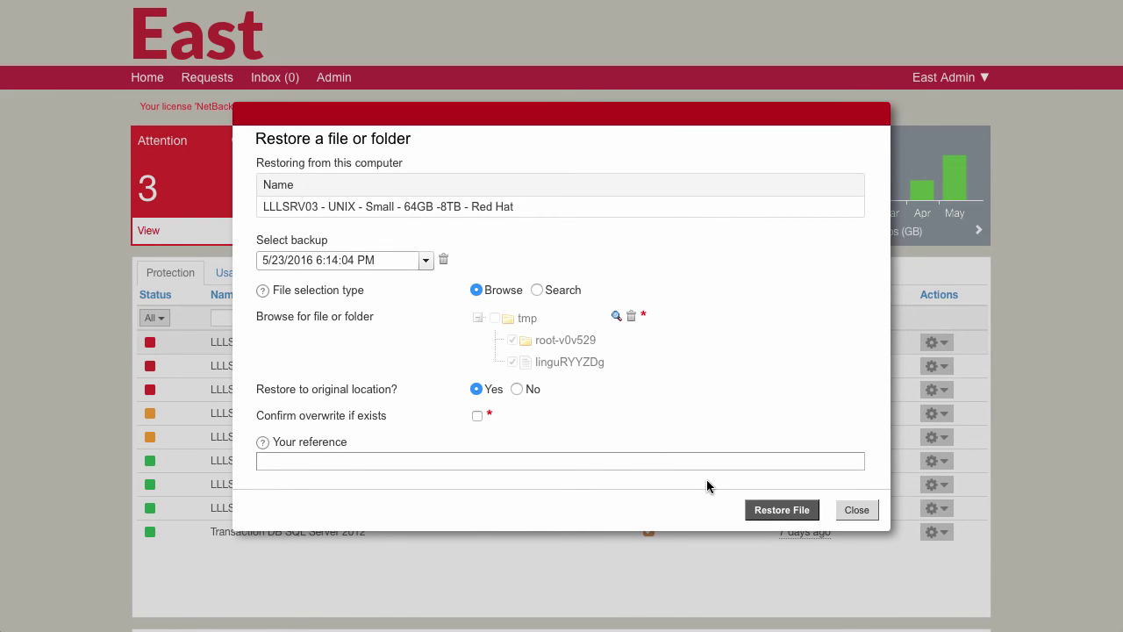
Change the file selection type to Search and search the backup for "tmp" with partial matching.
click(537, 291)
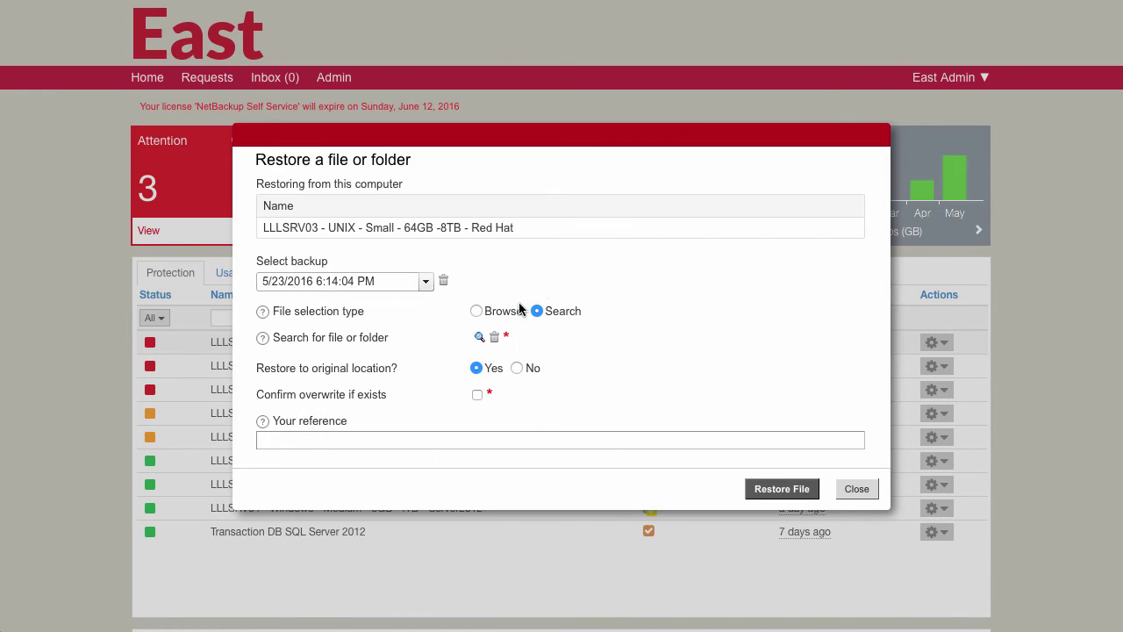
click(478, 338)
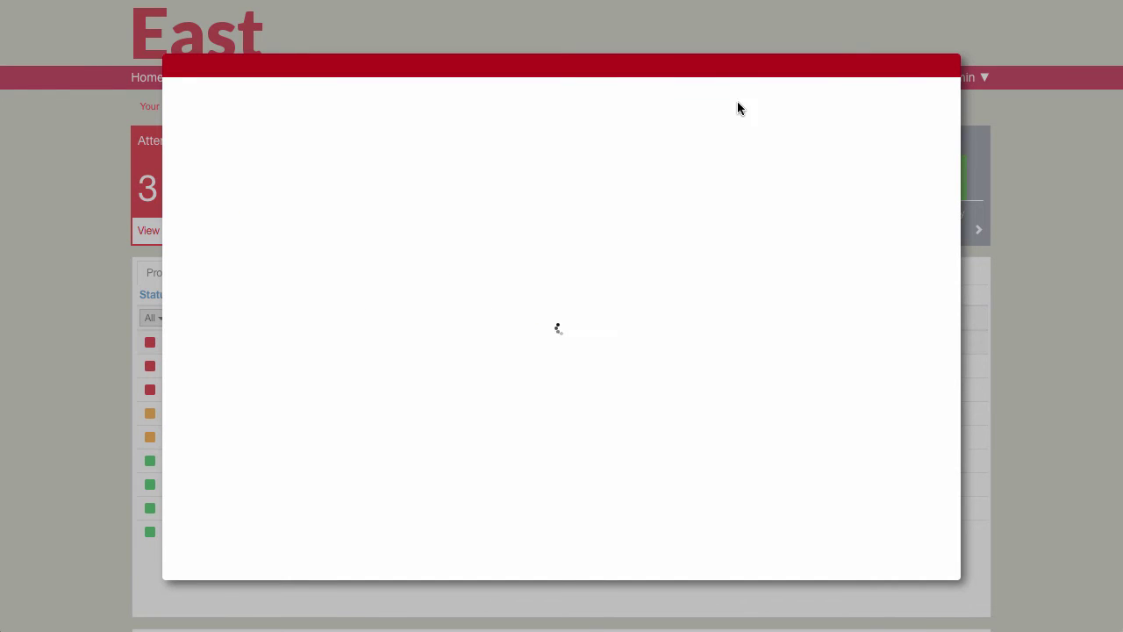
click(823, 54)
text(tmp)
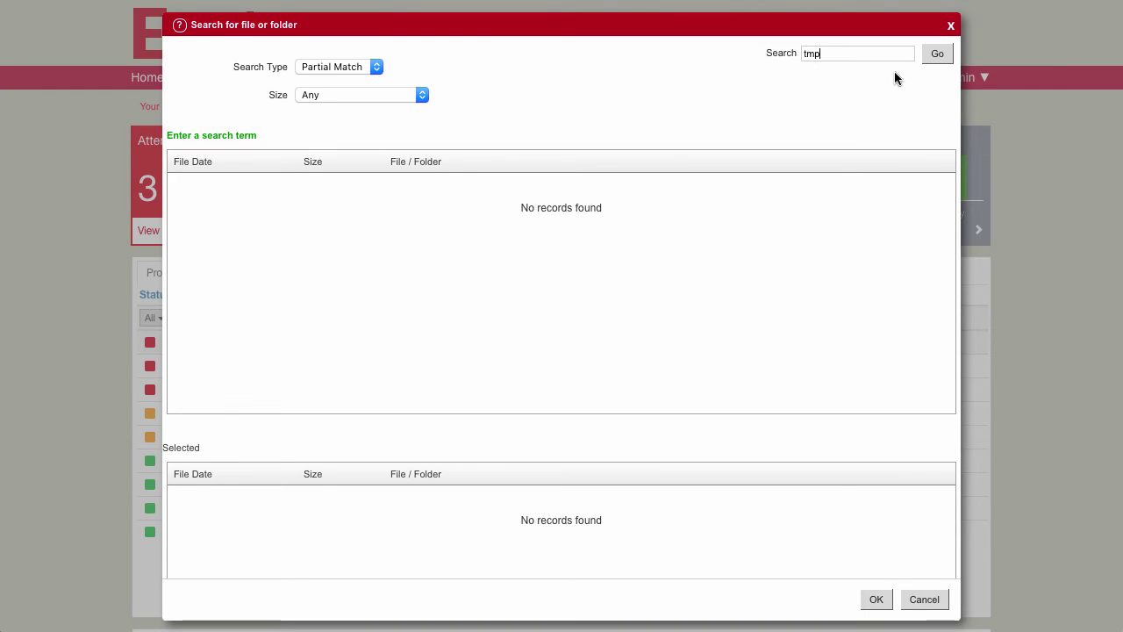
click(939, 54)
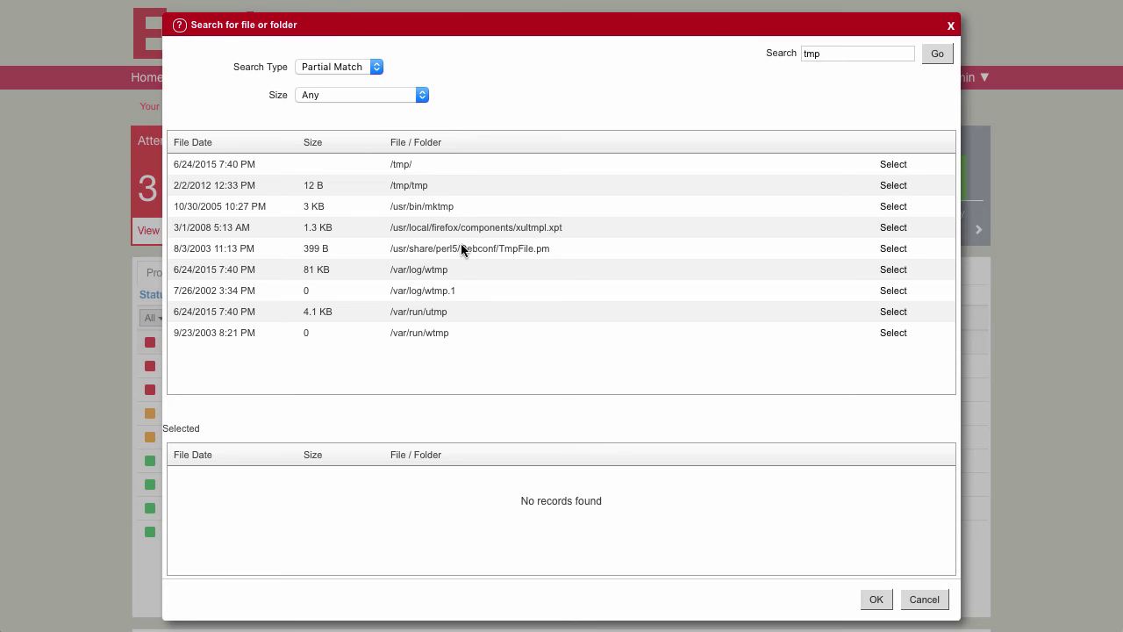
Choose /tmp/, /tmp/tmp and /usr/local/firefox/components/xultmpl.xpt from the search results as the items to restore.
click(892, 165)
click(893, 188)
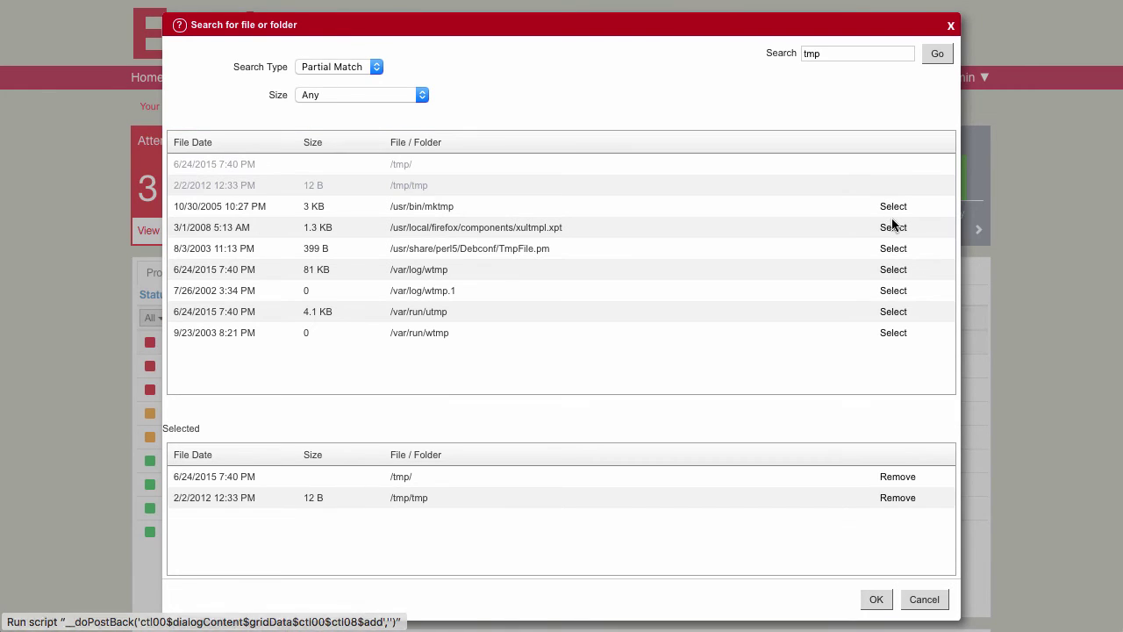
click(892, 228)
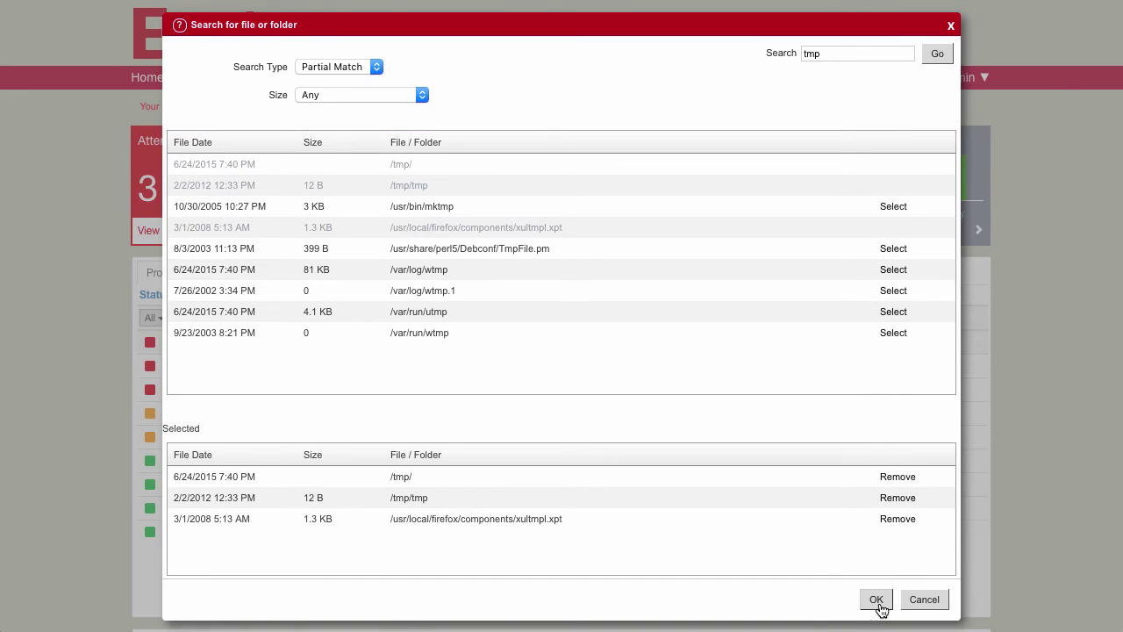
click(878, 600)
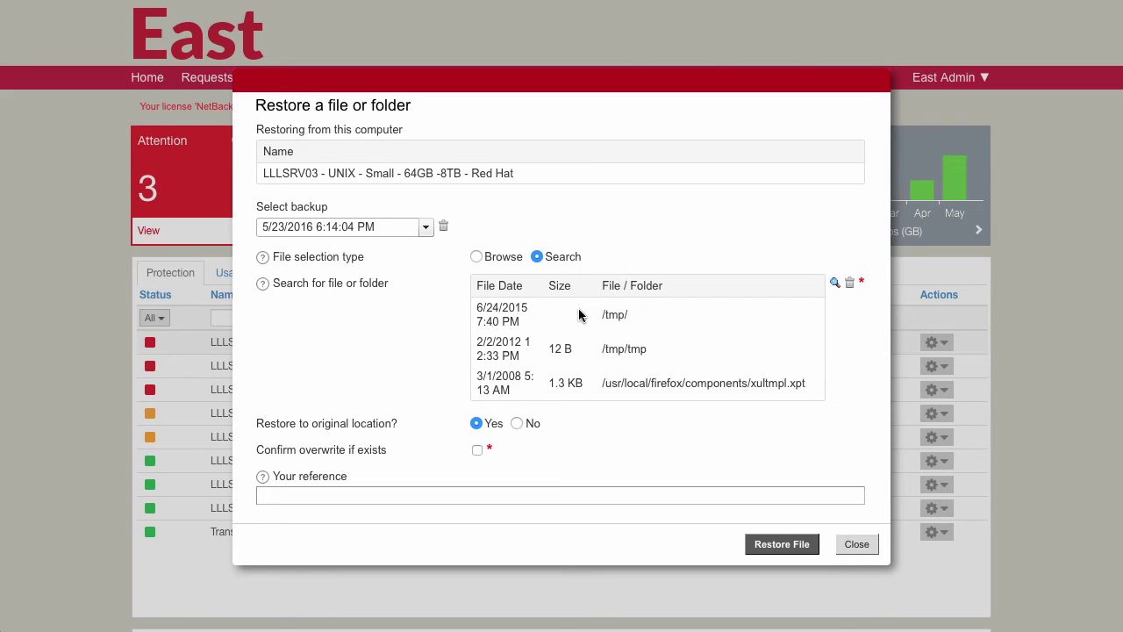
Set the restore to a non-original location, confirm overwriting existing files, and submit the file restore with no reference.
click(518, 423)
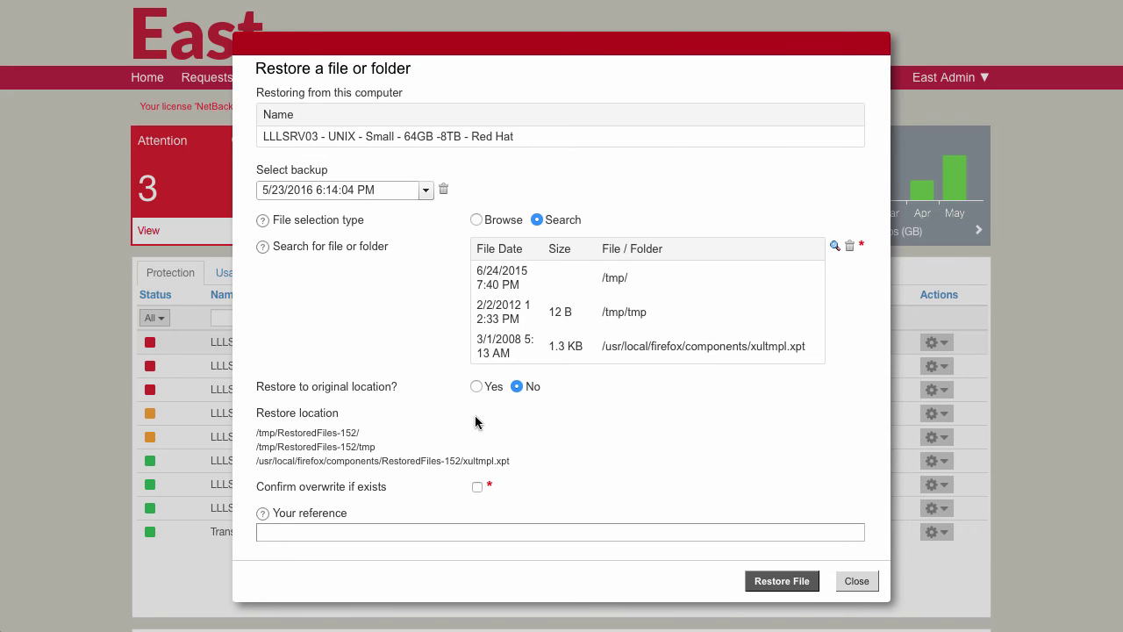
click(478, 488)
click(785, 581)
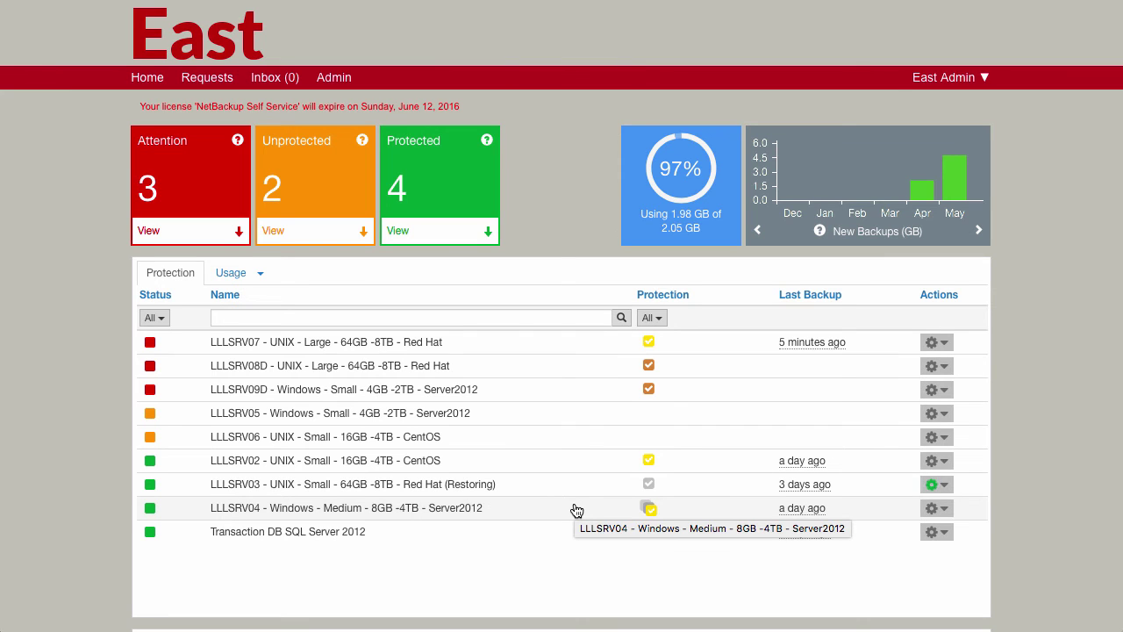
Open the OpsCenter_BLU-28_Day_(10)_Largest_Clients_07_02_2014_02_05_25_856_PM_32 report below the computer list and look through its client chart.
scroll(576, 509, down, 3)
scroll(578, 501, down, 4)
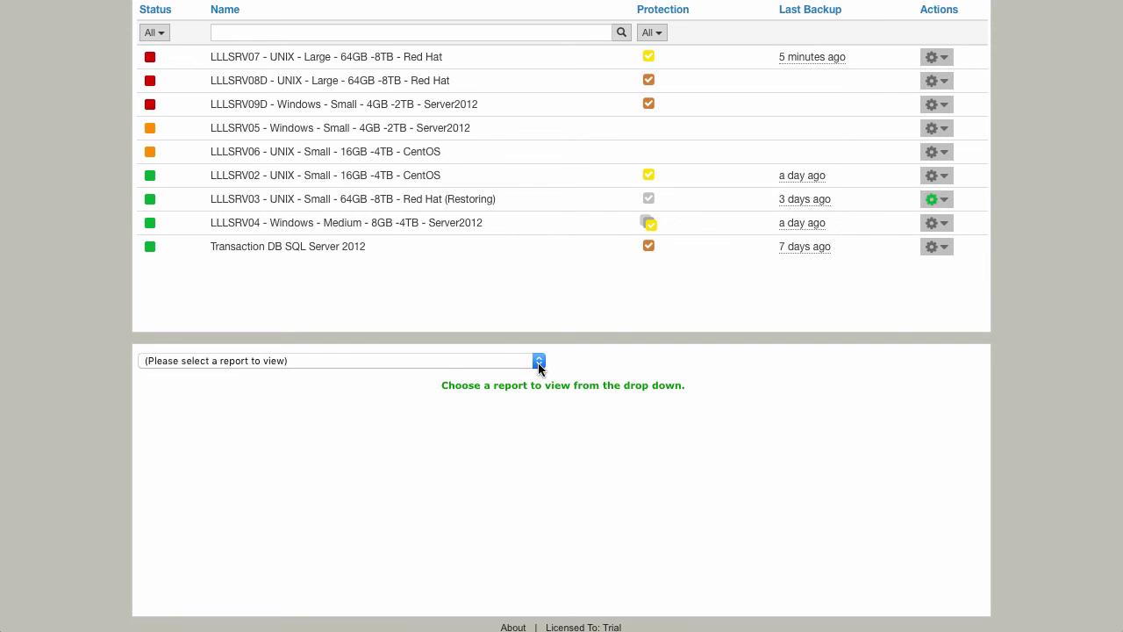
click(539, 362)
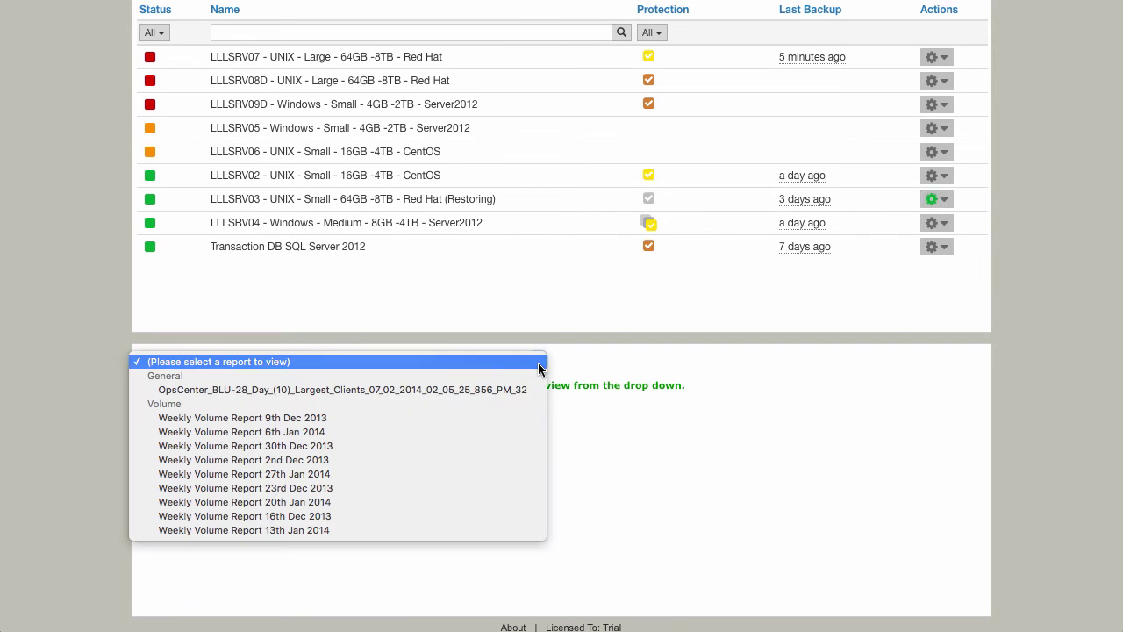
click(500, 386)
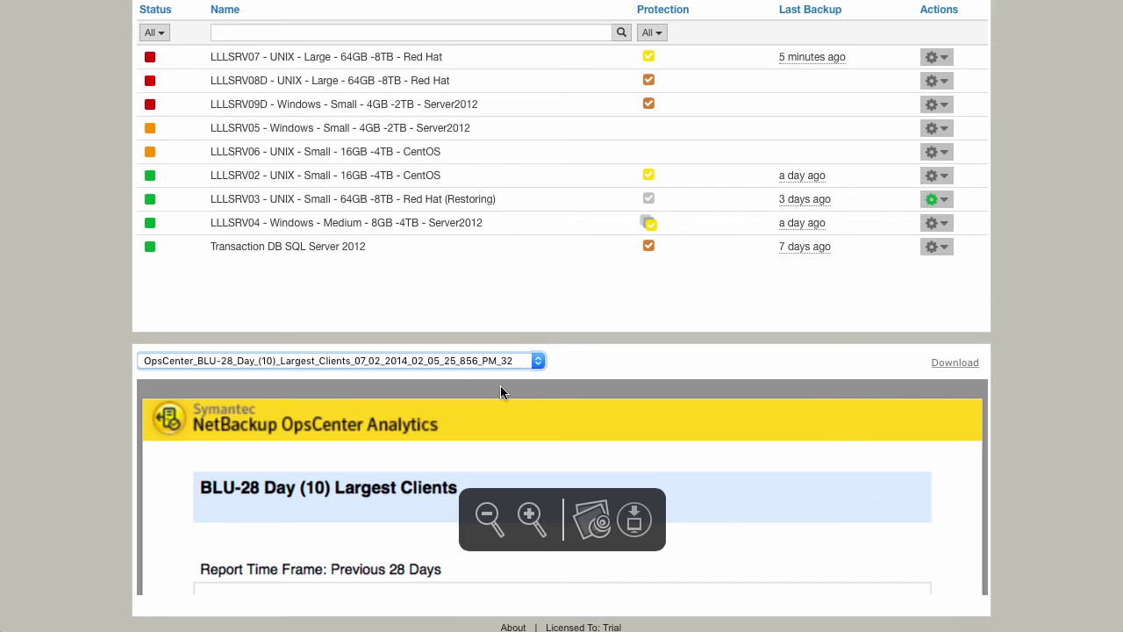
scroll(819, 496, down, 3)
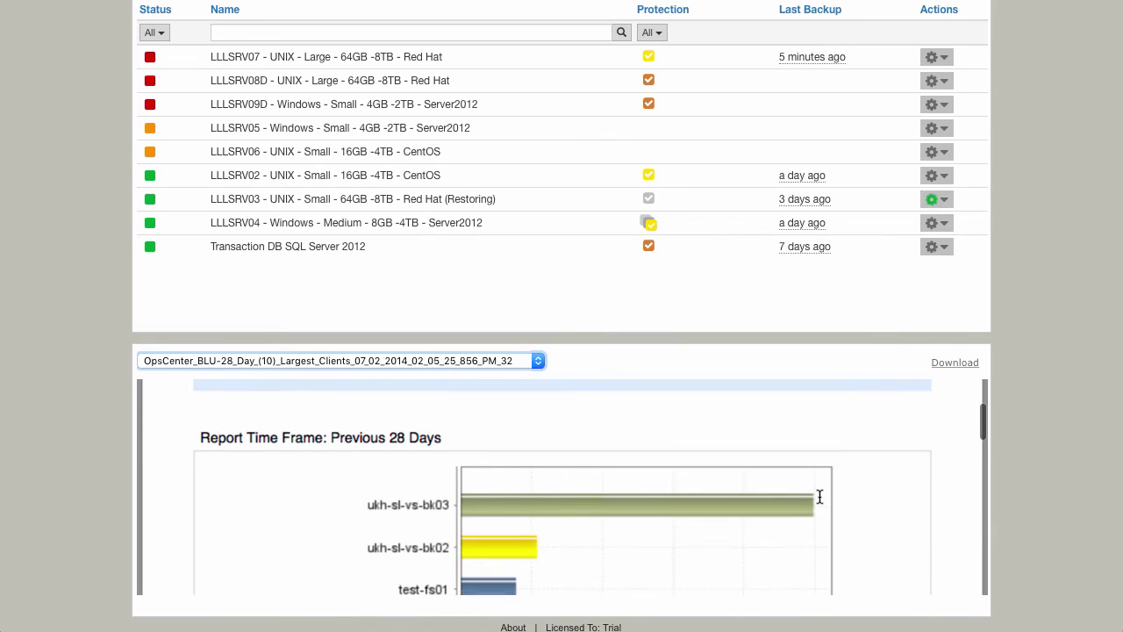
scroll(819, 496, down, 5)
scroll(946, 391, up, 2)
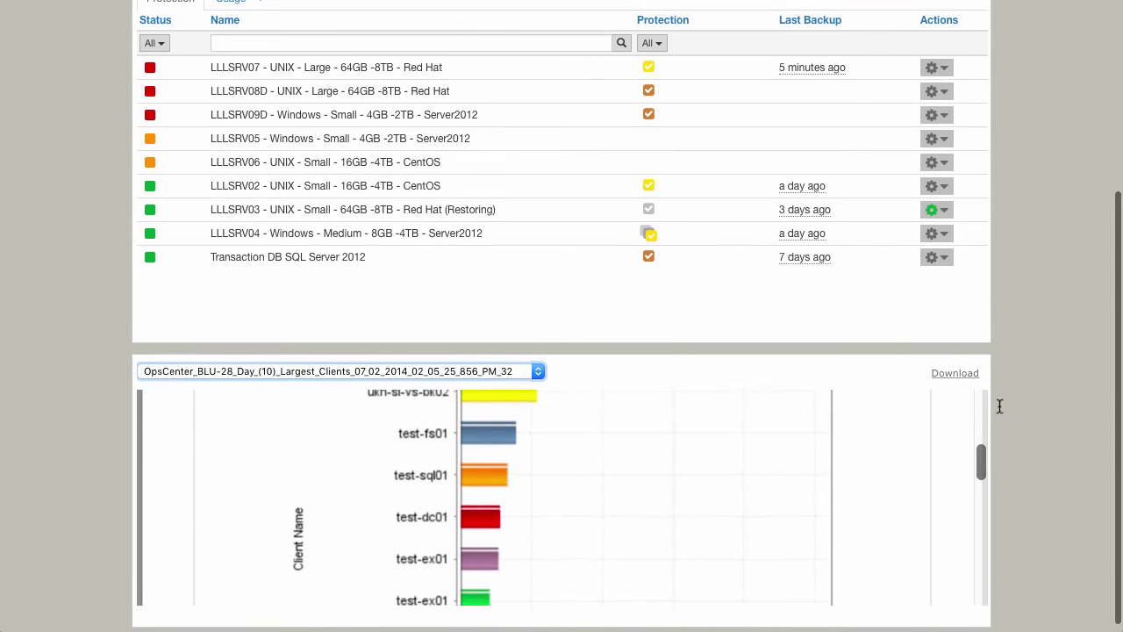
scroll(952, 384, up, 1)
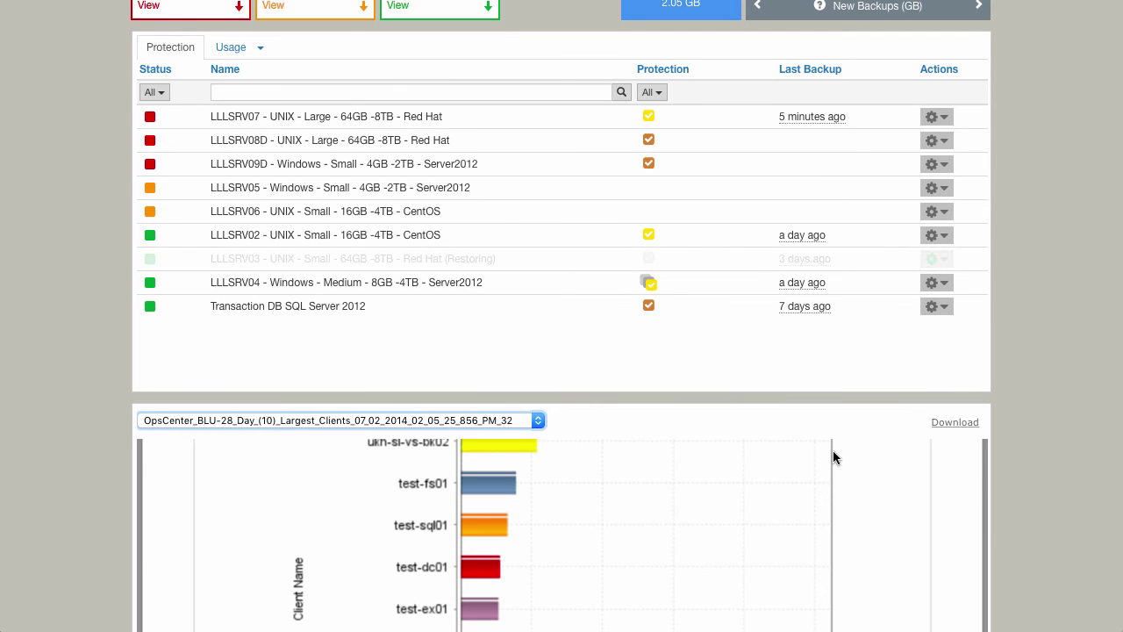
scroll(810, 447, up, 2)
scroll(810, 454, up, 5)
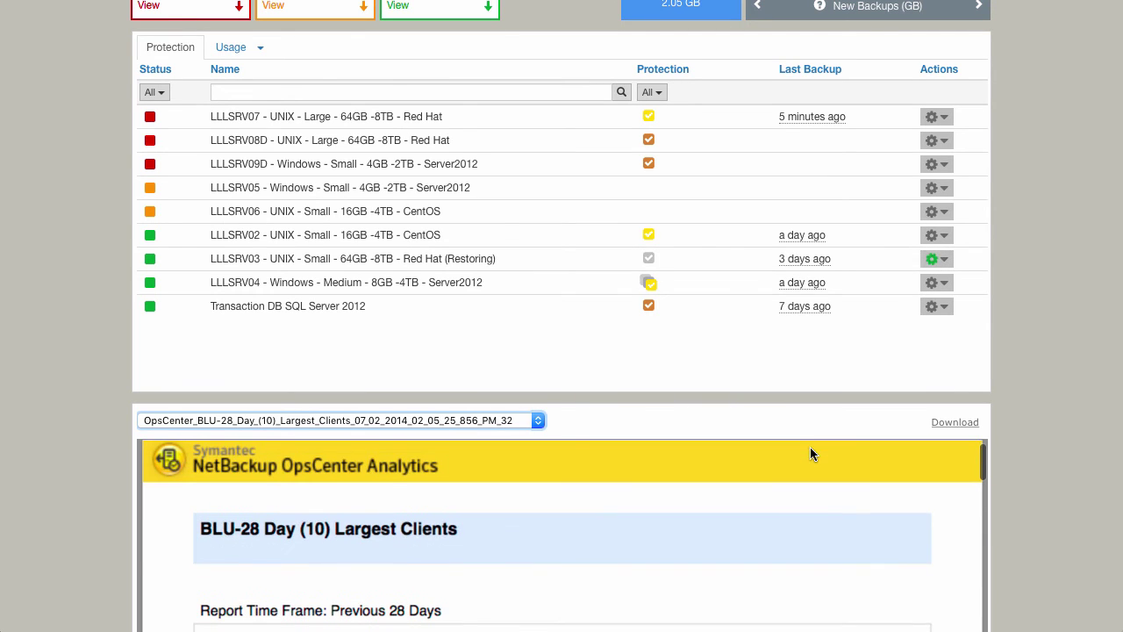
Open the East Admin's My Account settings and look through the available interface languages without changing the selection.
scroll(810, 449, up, 3)
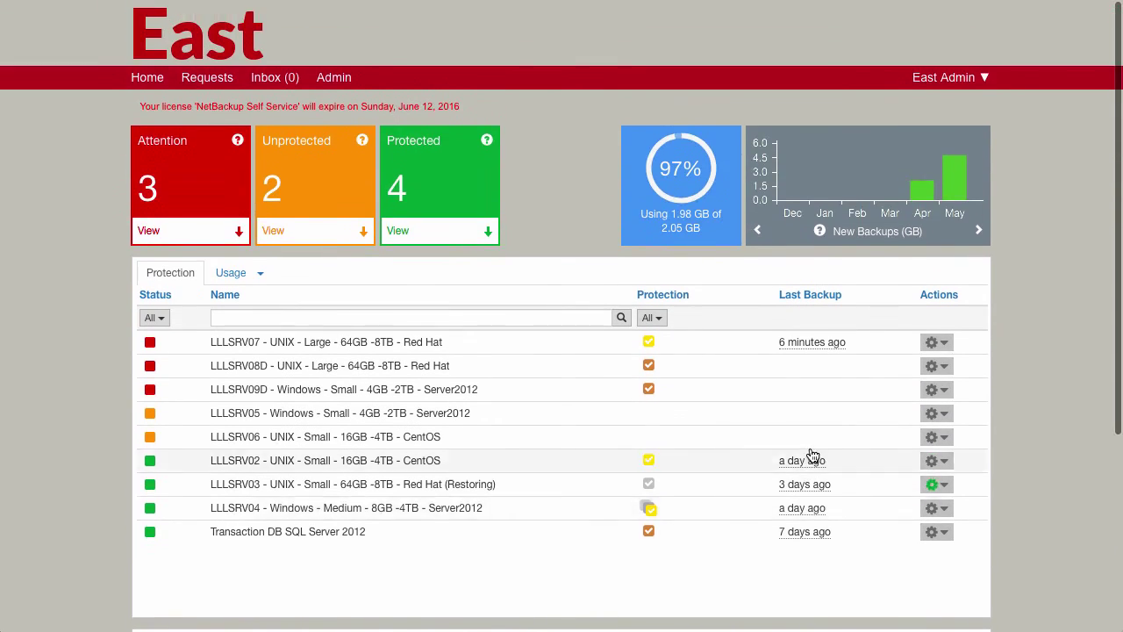
click(955, 79)
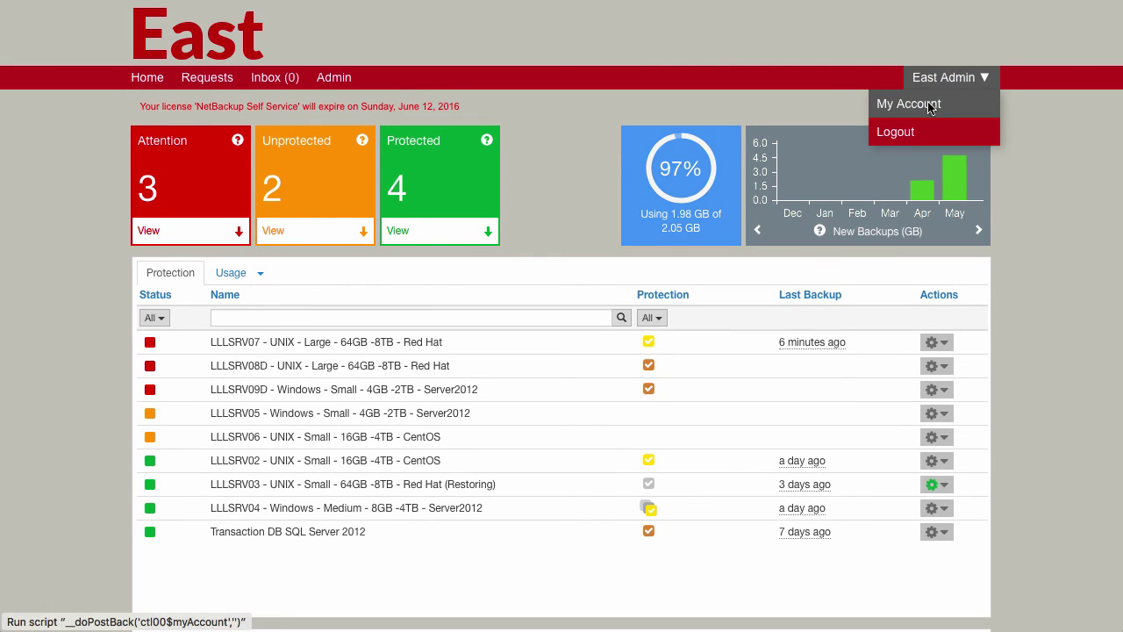
click(927, 105)
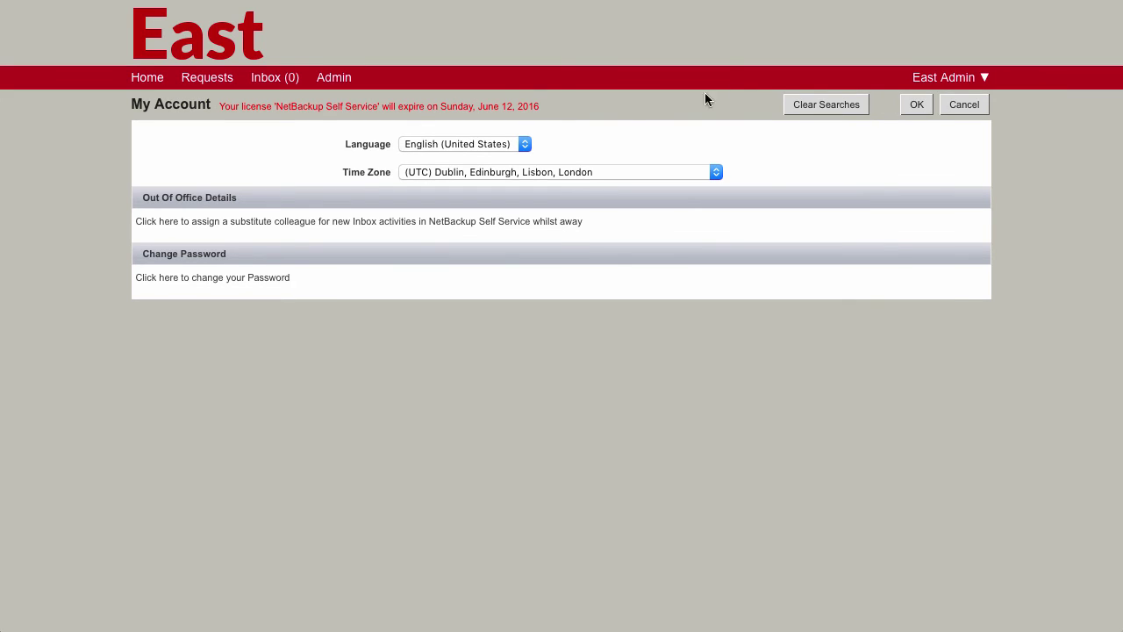
click(525, 145)
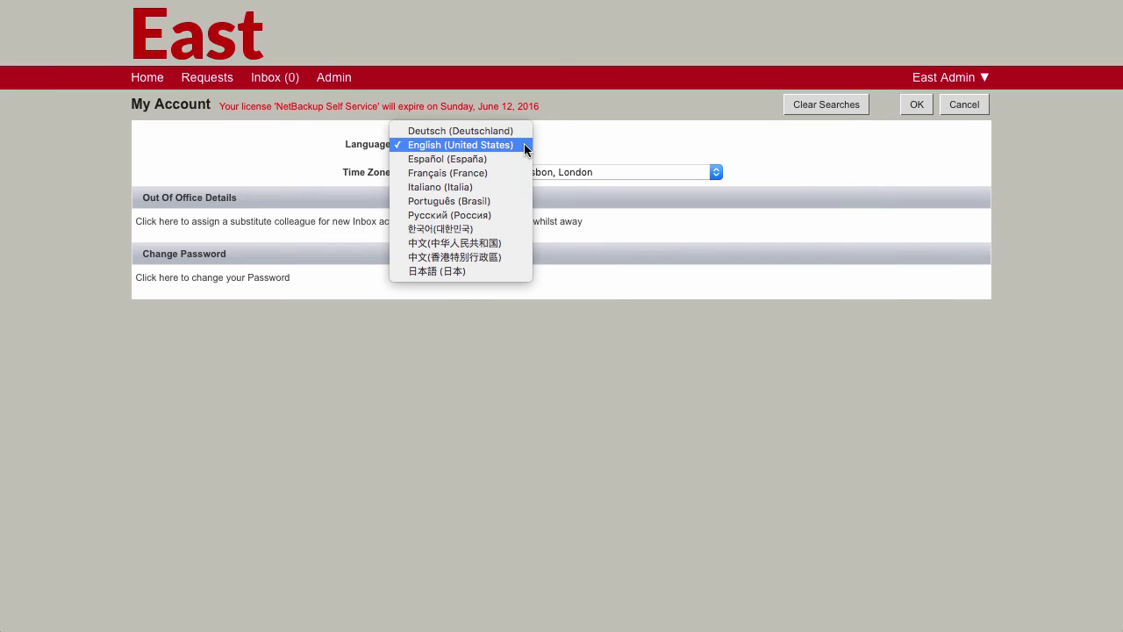
click(656, 143)
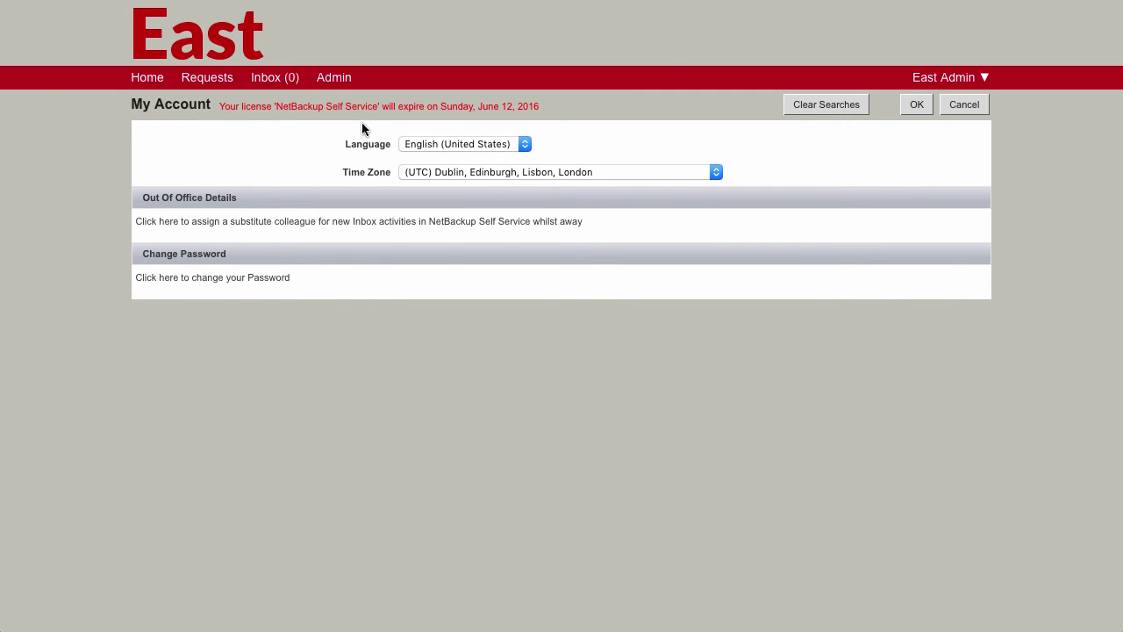
Leave the account settings, look over the Administration page's management options, and return to the home dashboard.
click(148, 78)
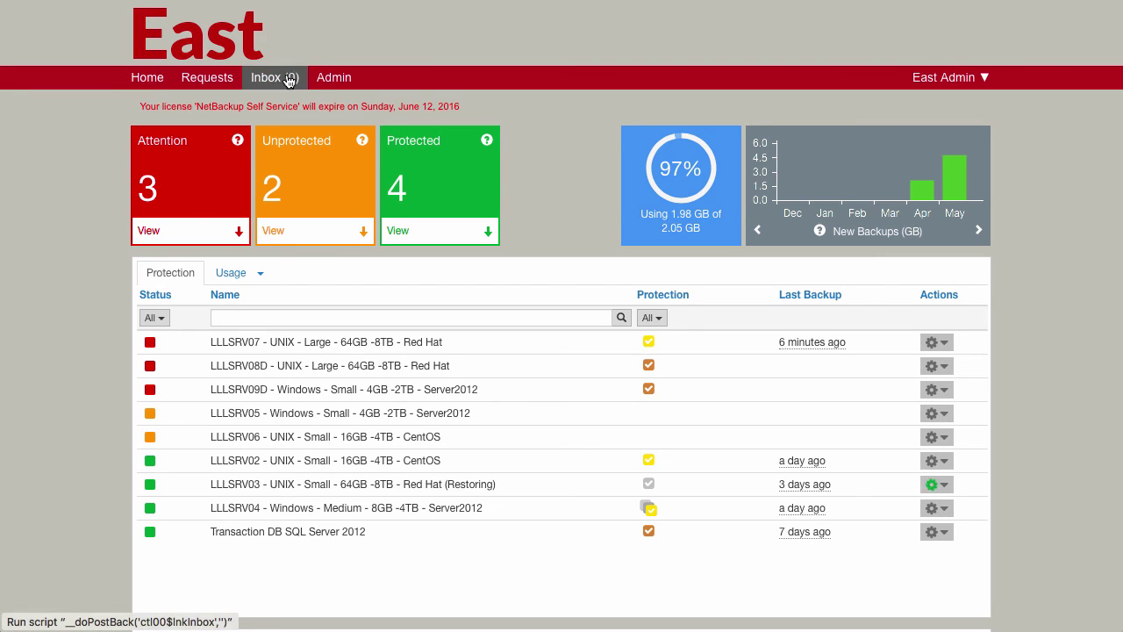
click(333, 78)
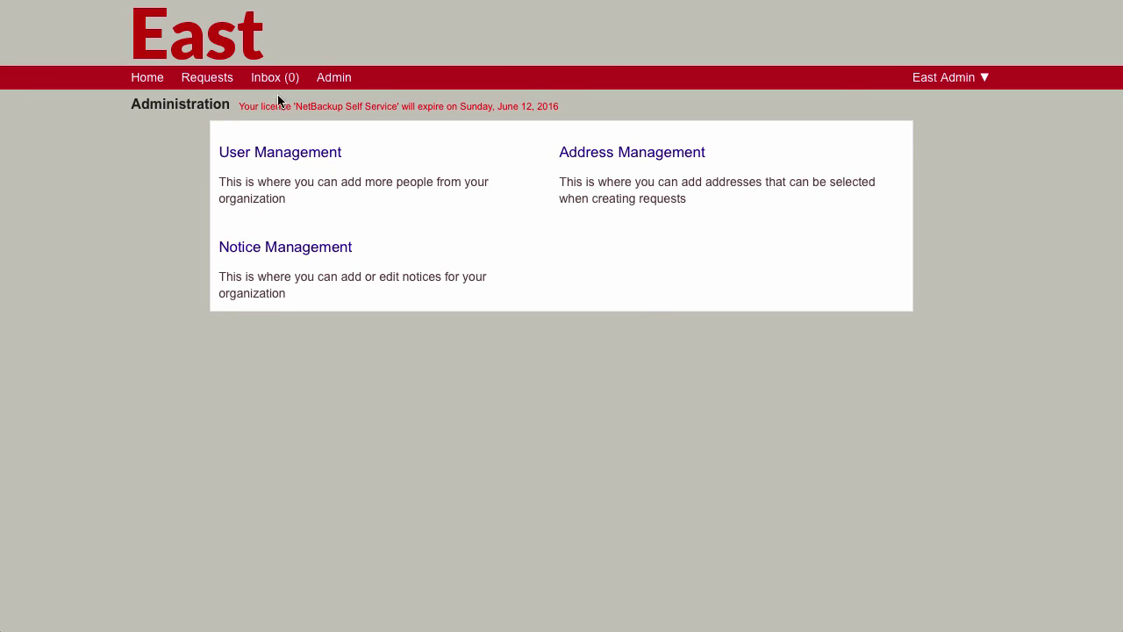
click(147, 80)
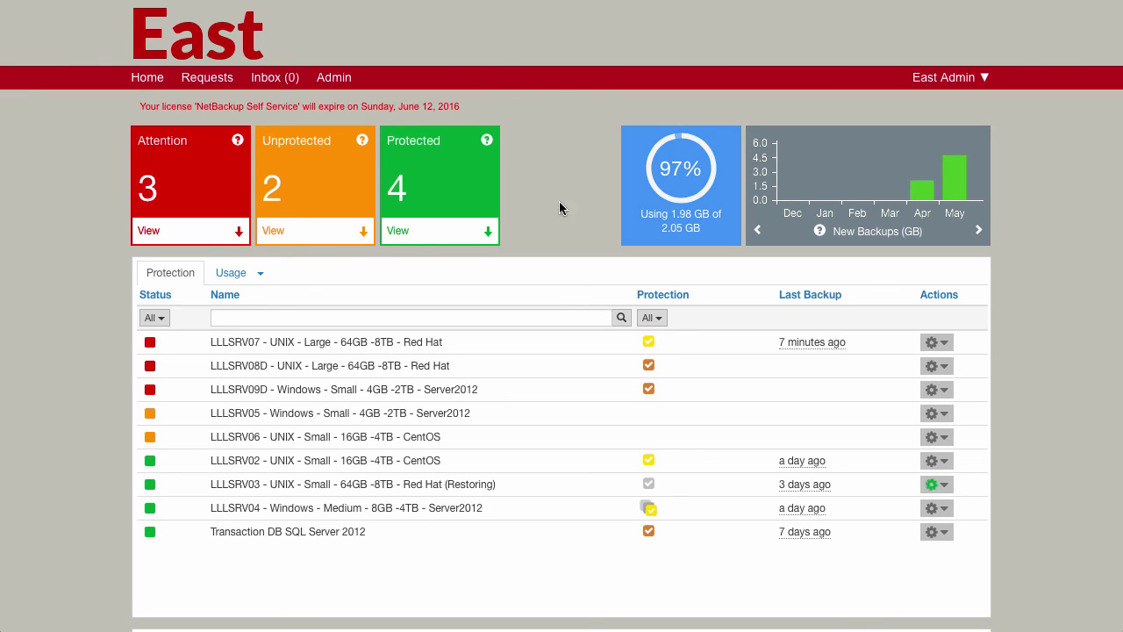
Log out of the East Admin account and log in as the East User with the saved user ID and password.
click(983, 78)
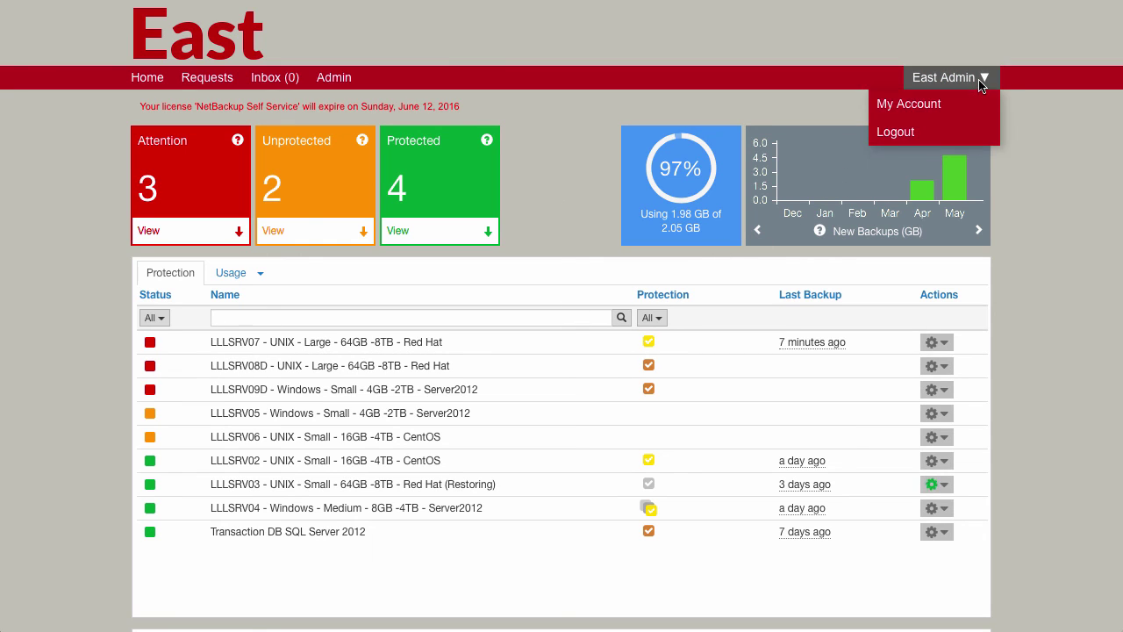
click(948, 129)
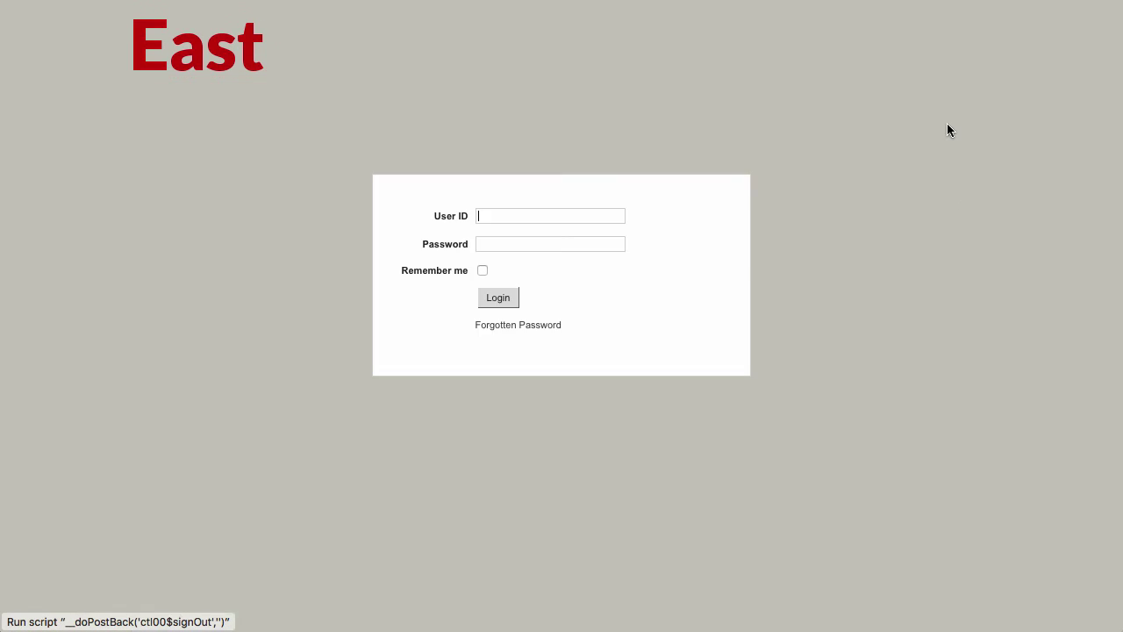
click(495, 221)
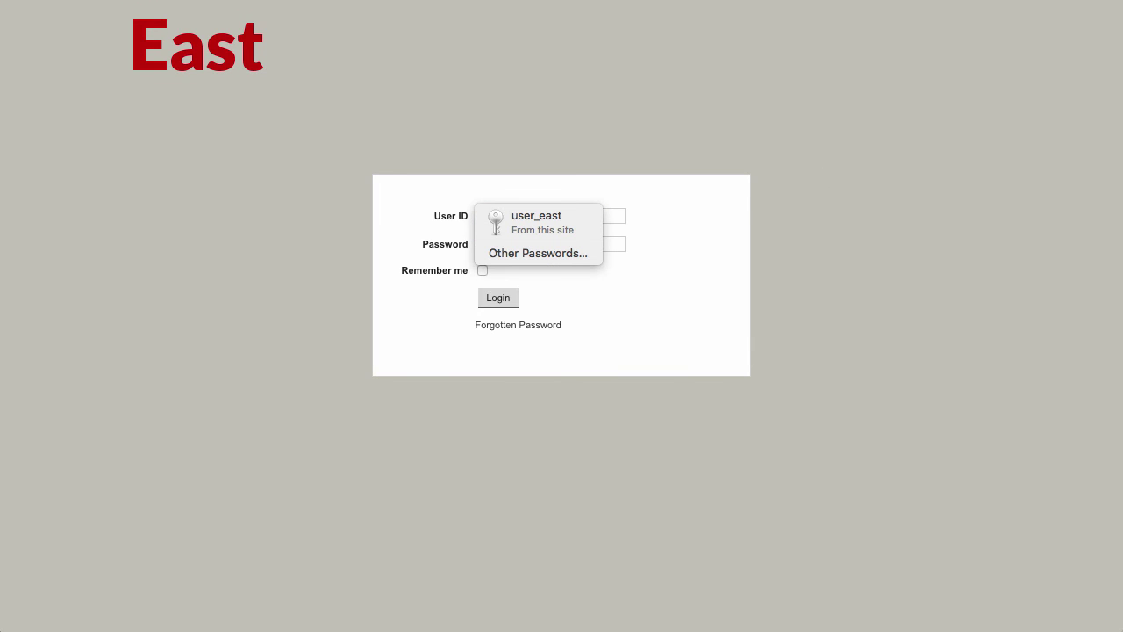
click(496, 230)
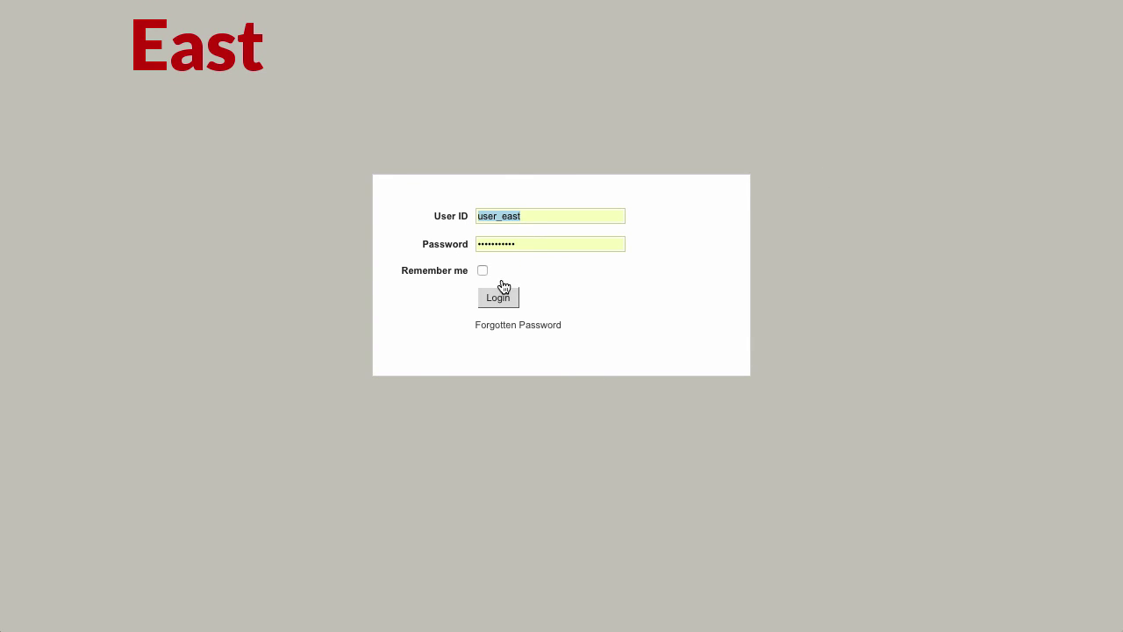
click(500, 298)
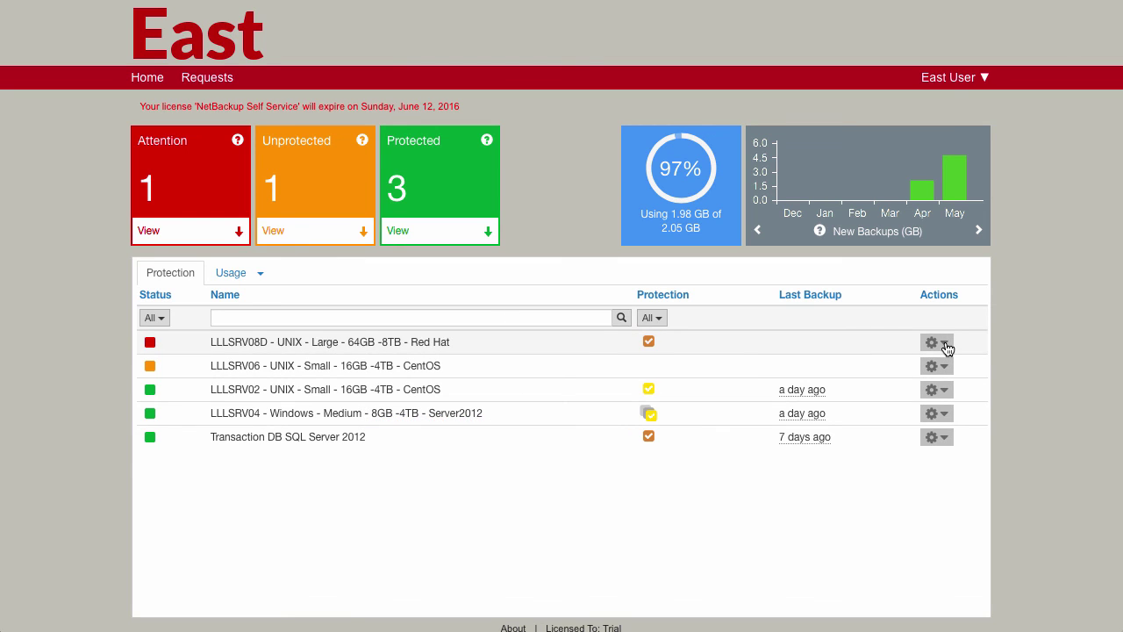
Check which actions this account offers for LLLSRV06, LLLSRV08D and LLLSRV04.
click(945, 369)
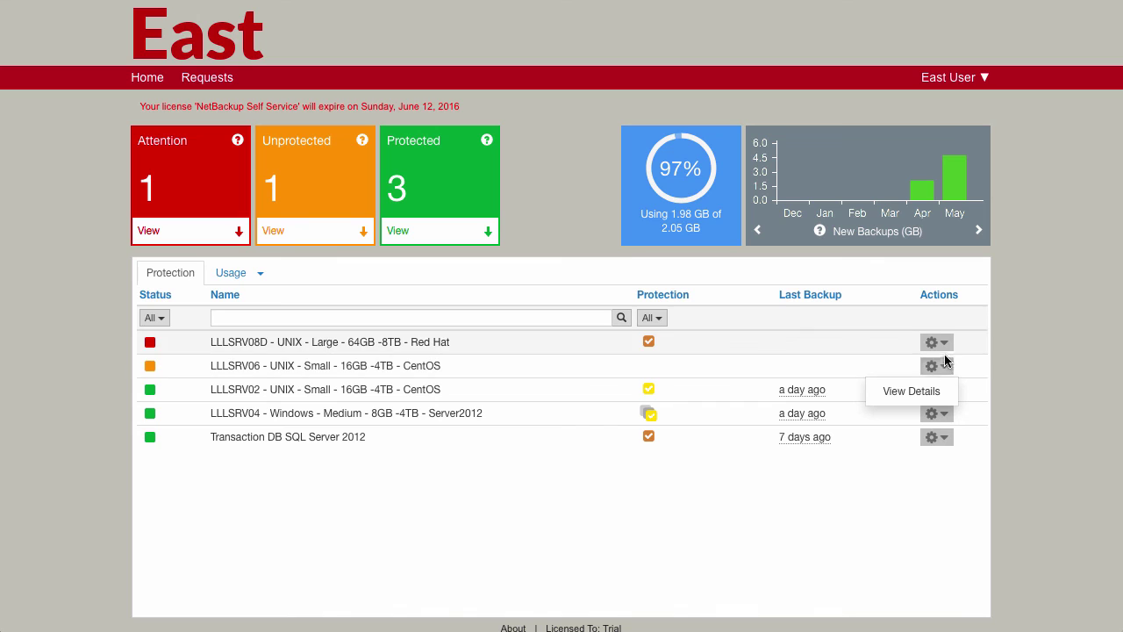
click(946, 343)
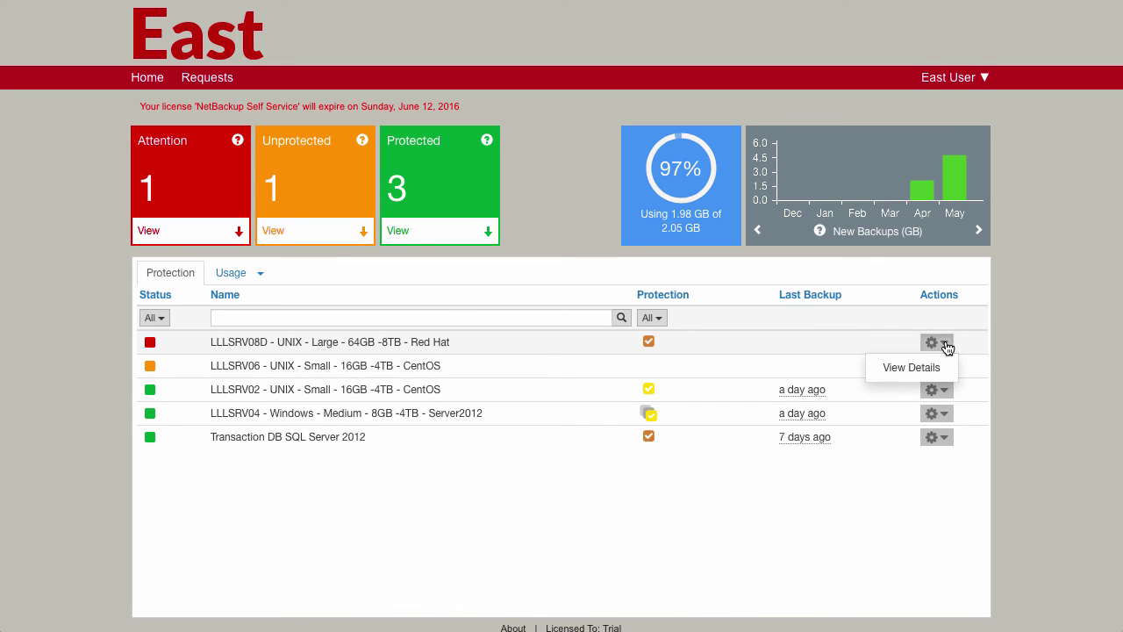
click(946, 416)
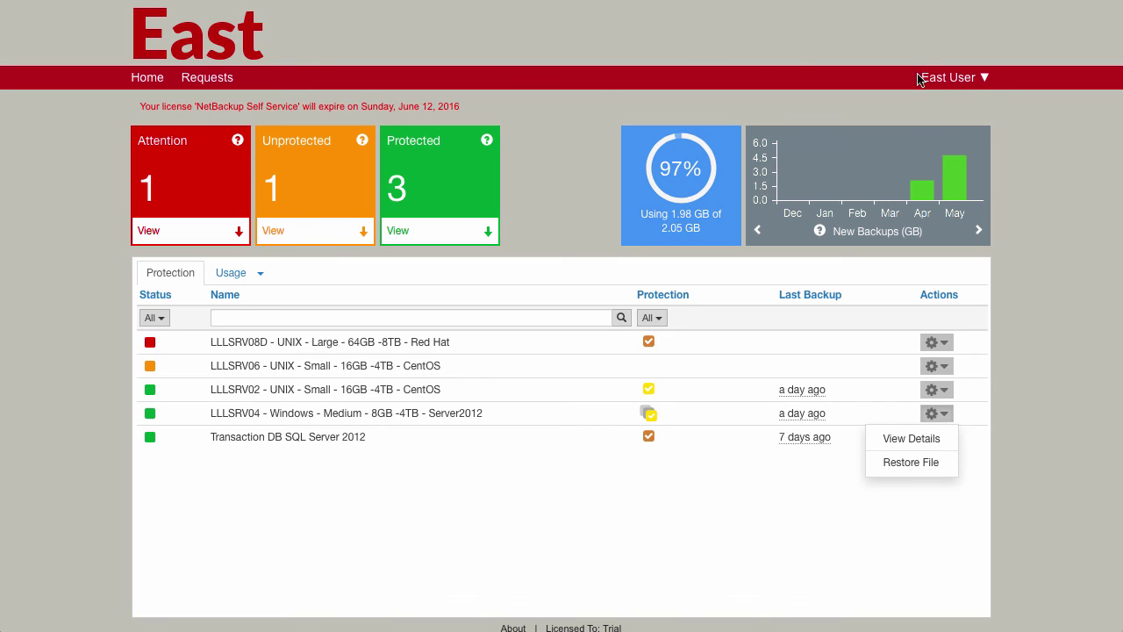
Log out of the East User account and log in as the West Admin with the saved user ID and password.
mouse_move(970, 81)
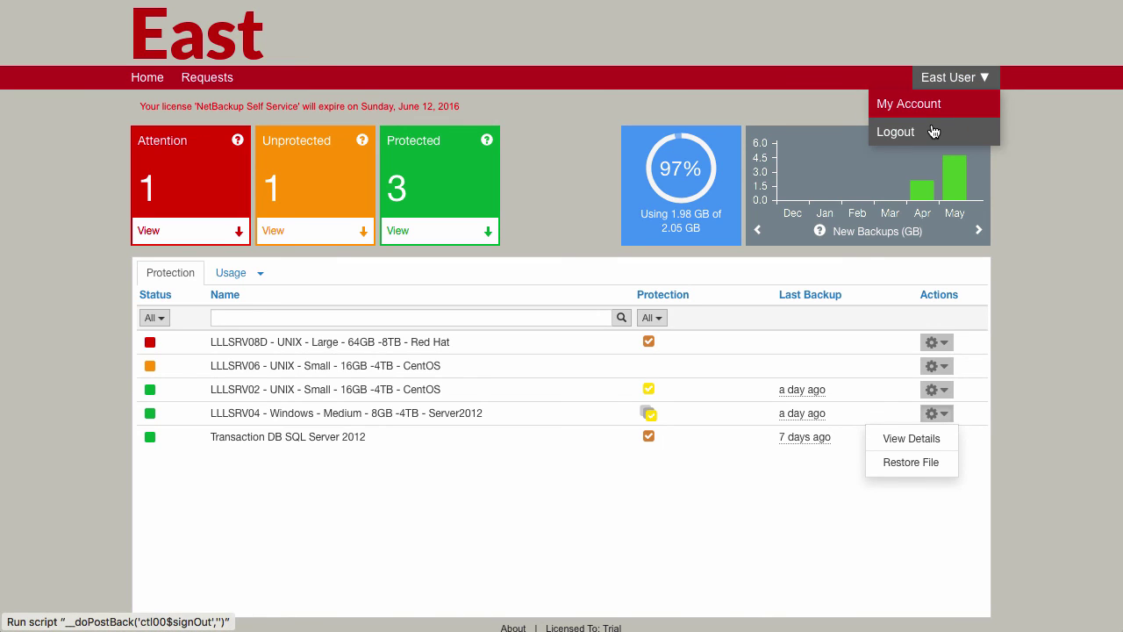
click(932, 129)
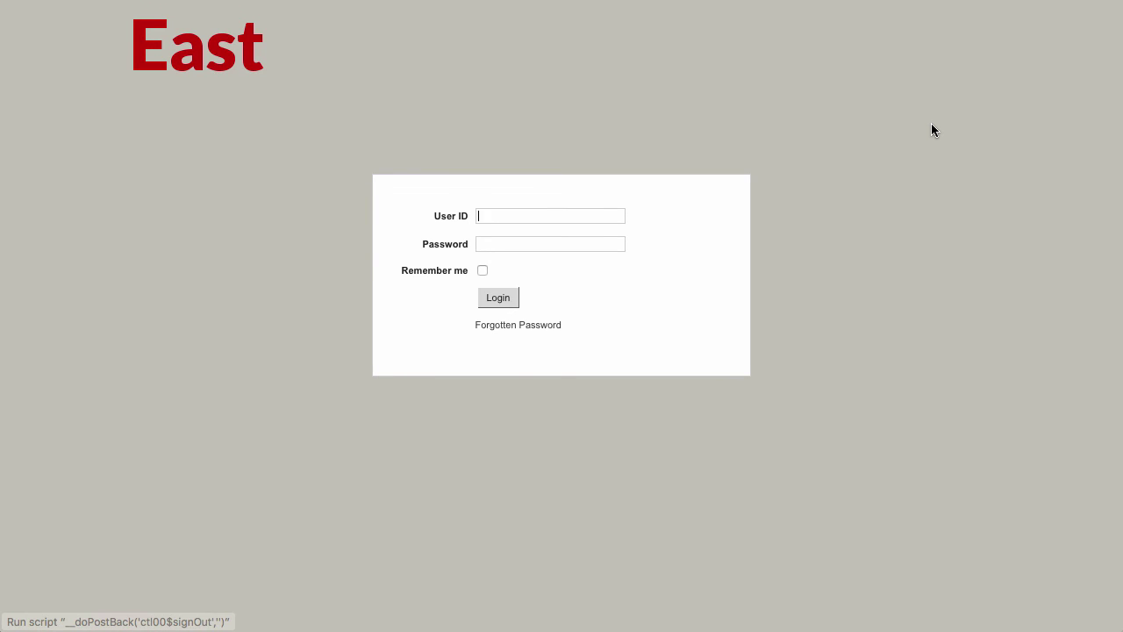
text(adm)
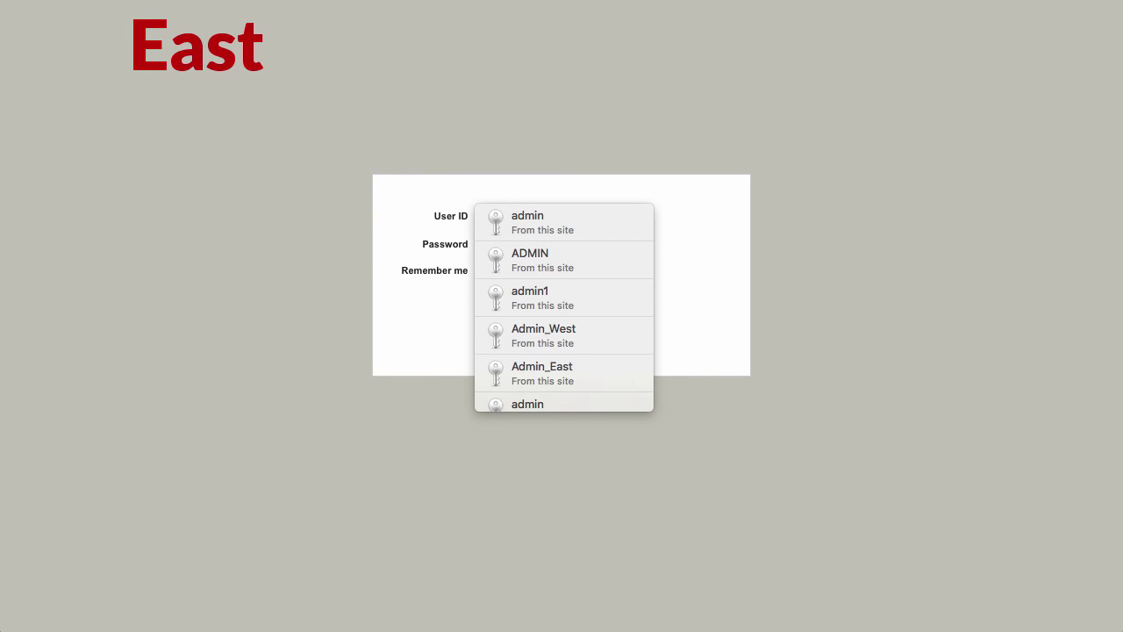
click(578, 344)
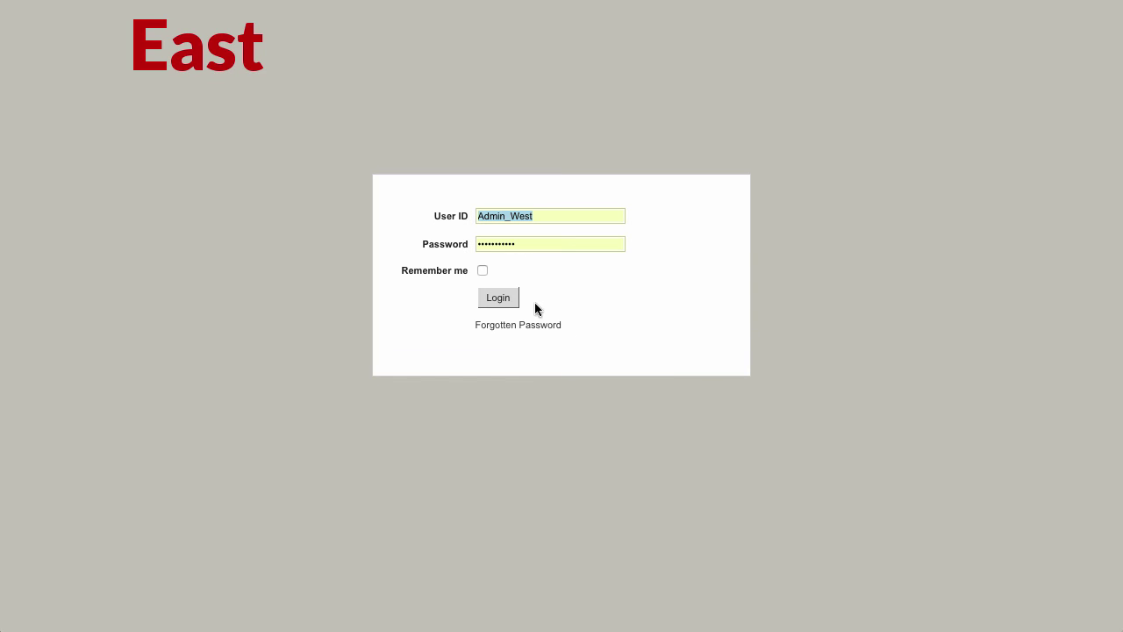
click(501, 303)
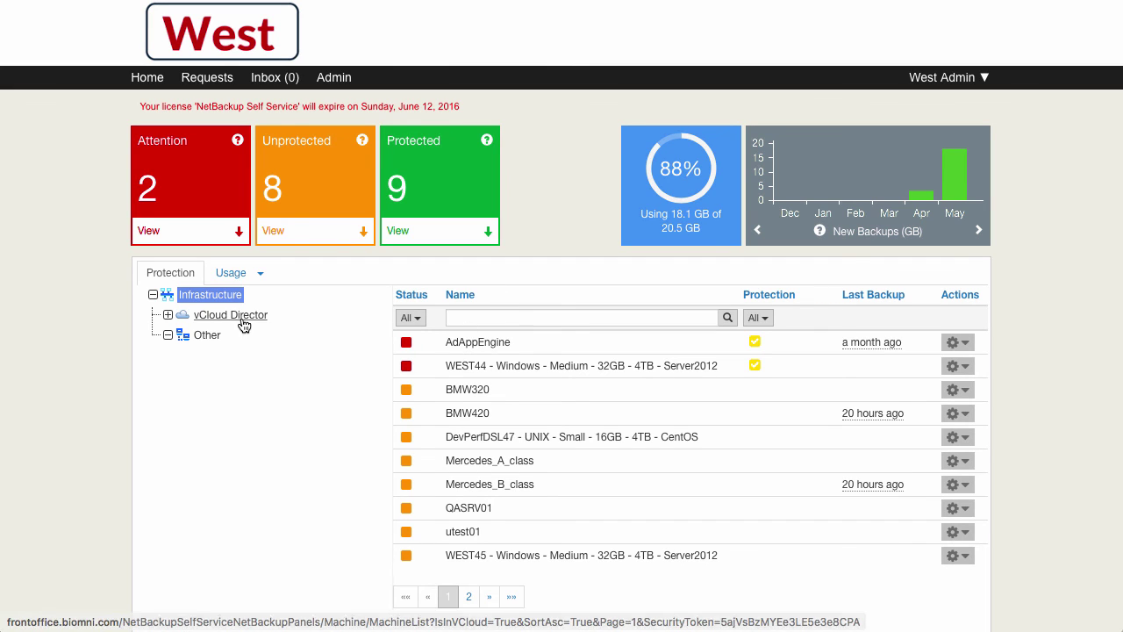
Expand the vCloud Director branch of the infrastructure tree and list the machines under Other.
click(169, 316)
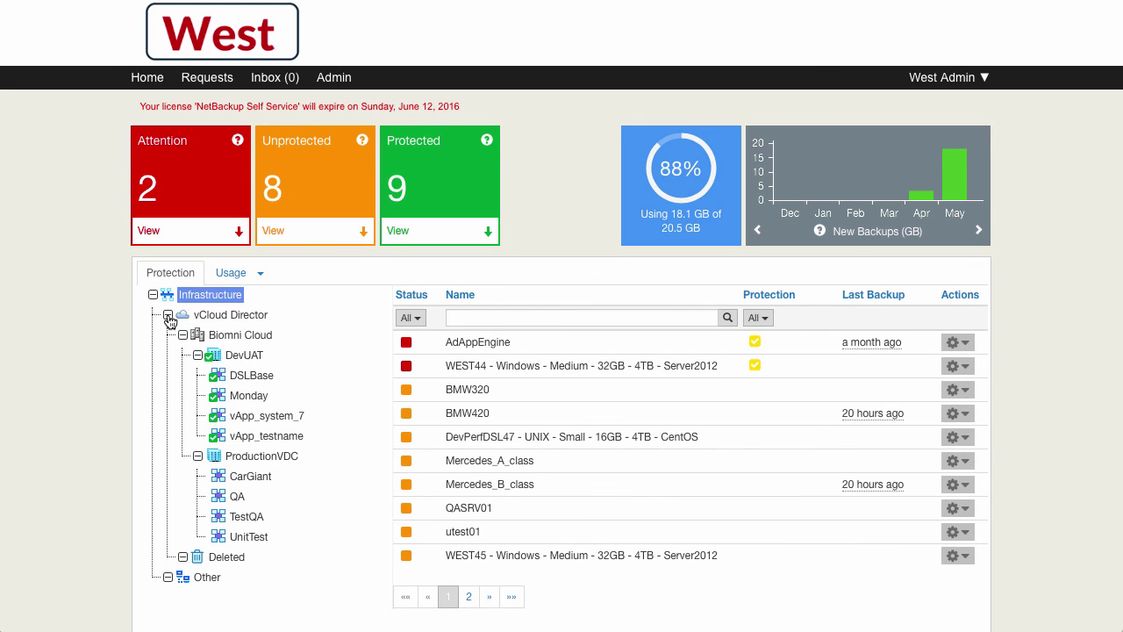
scroll(240, 531, down, 2)
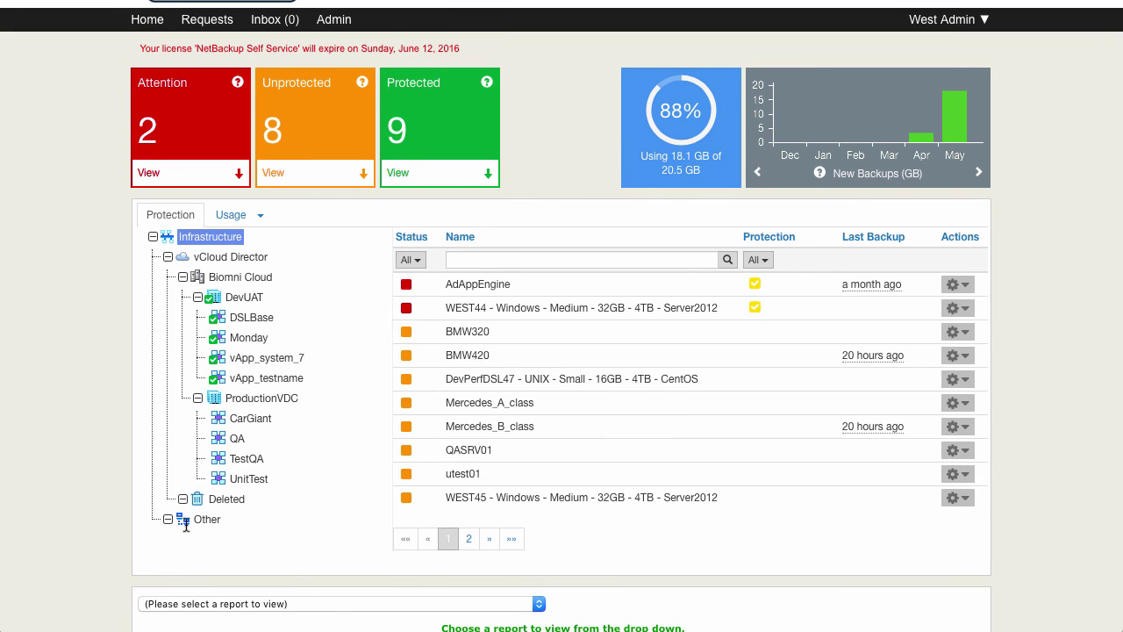
click(197, 523)
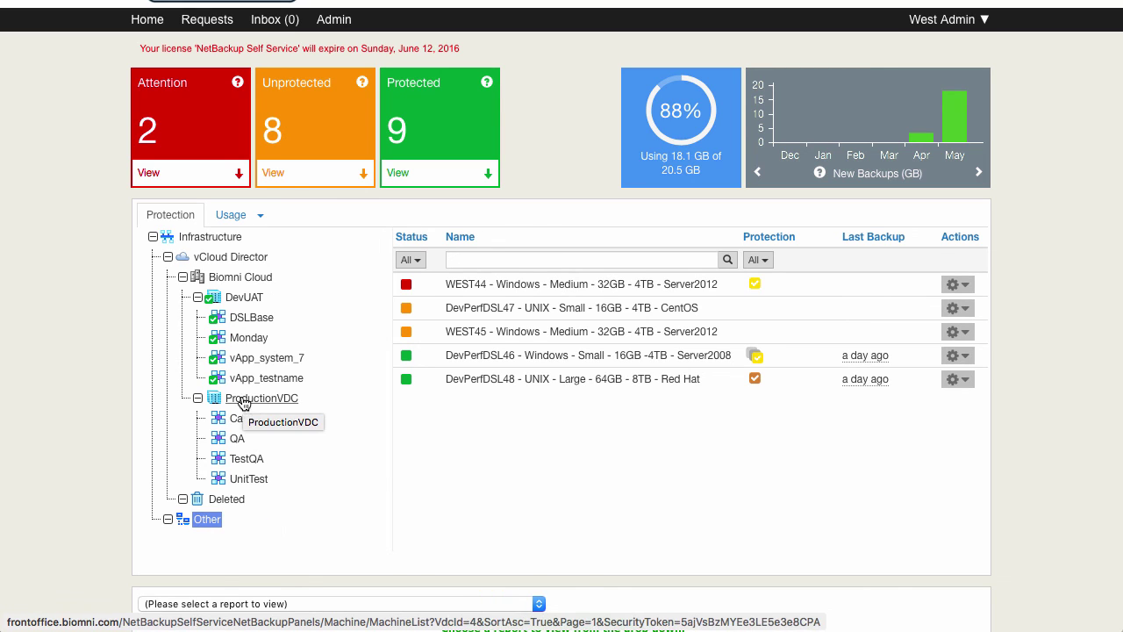
List the vCloud Director machines and view the actions available for the vCloud Director node, then dismiss them.
click(251, 263)
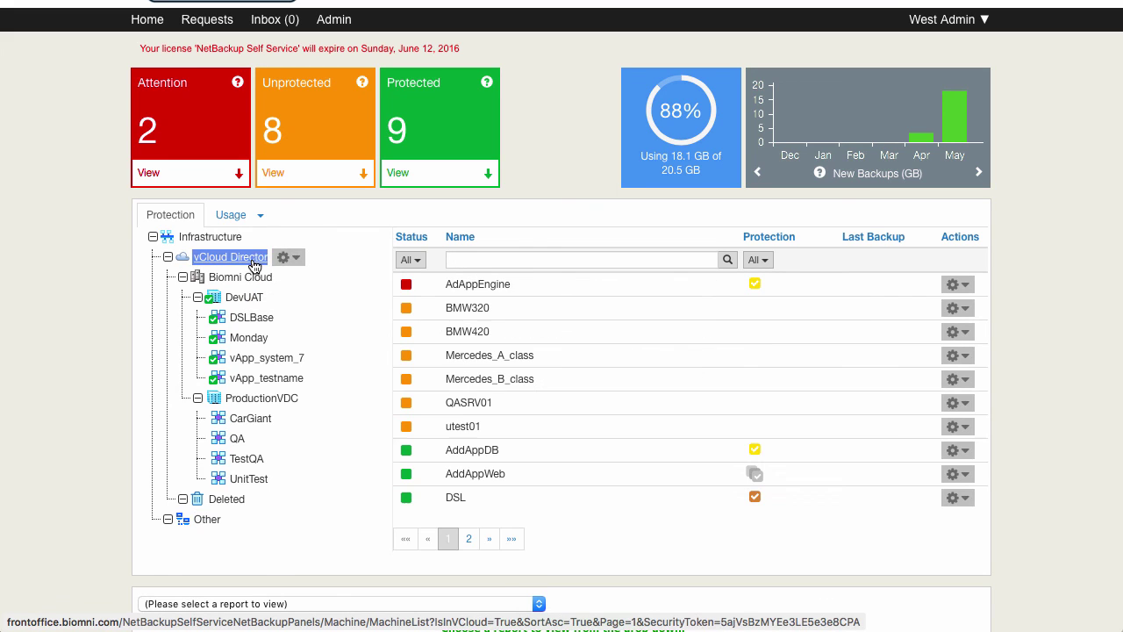
click(296, 259)
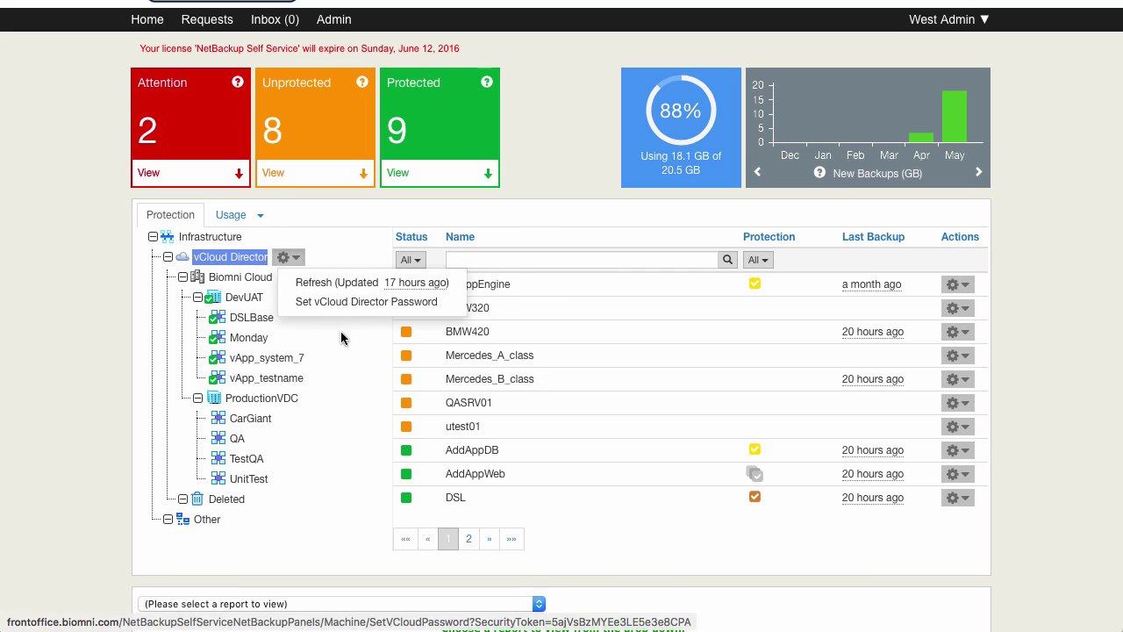
click(343, 371)
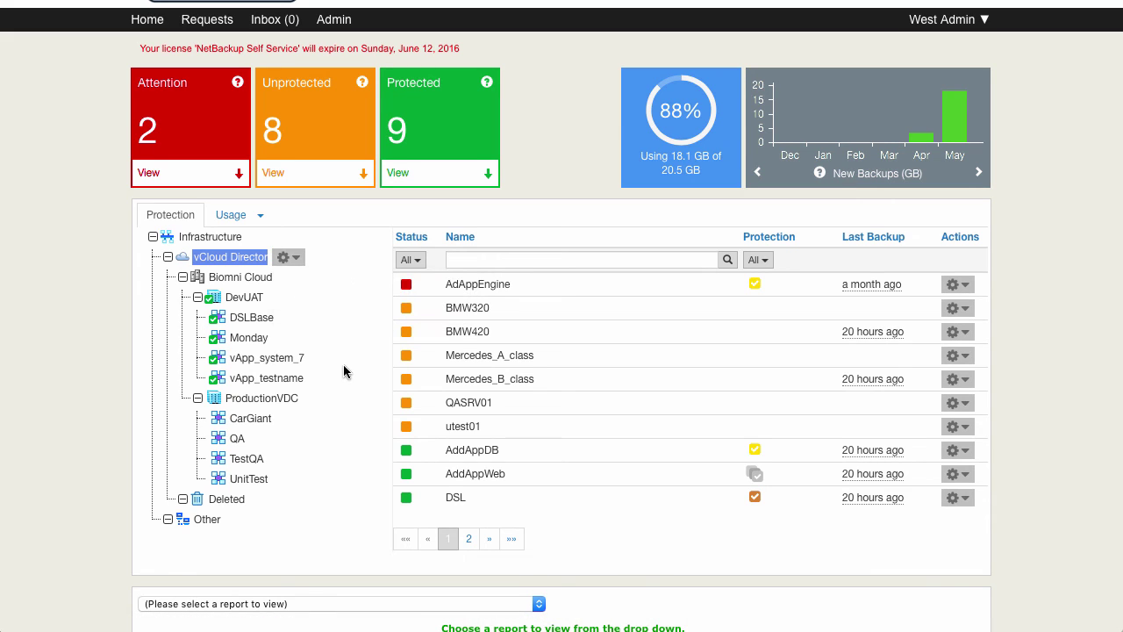
List the machines in the DevUAT container and view its available protection and backup actions.
click(256, 300)
click(294, 302)
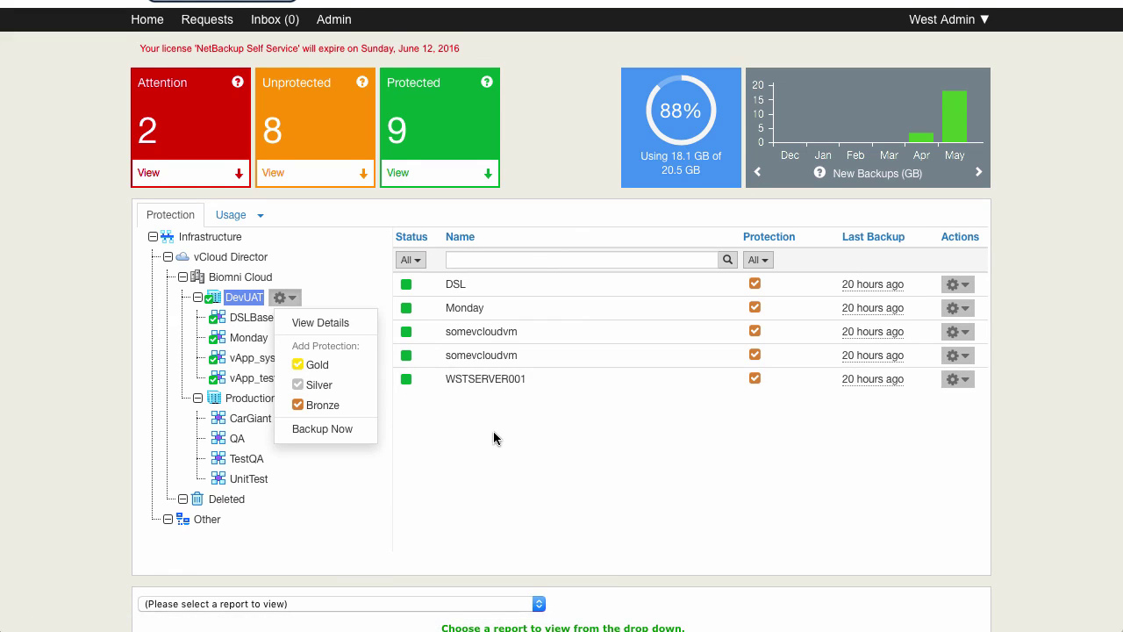
scroll(494, 439, up, 2)
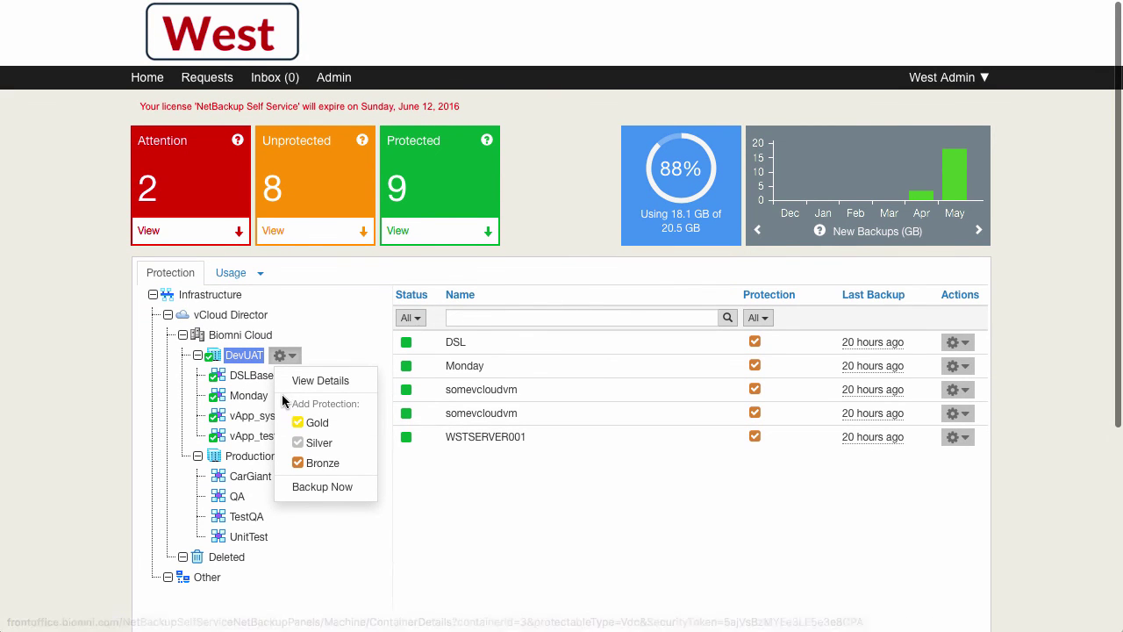